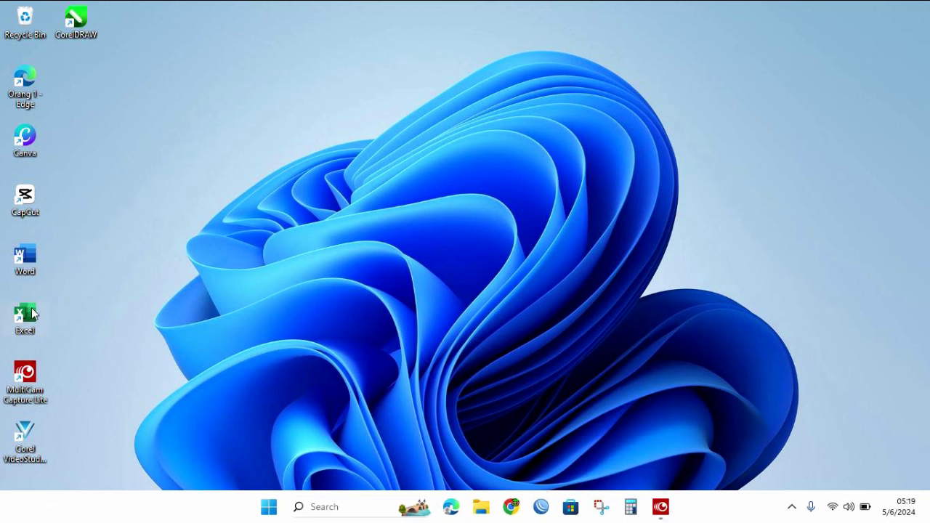
Open Excel in a maximized window and create a blank workbook
double_click(33, 312)
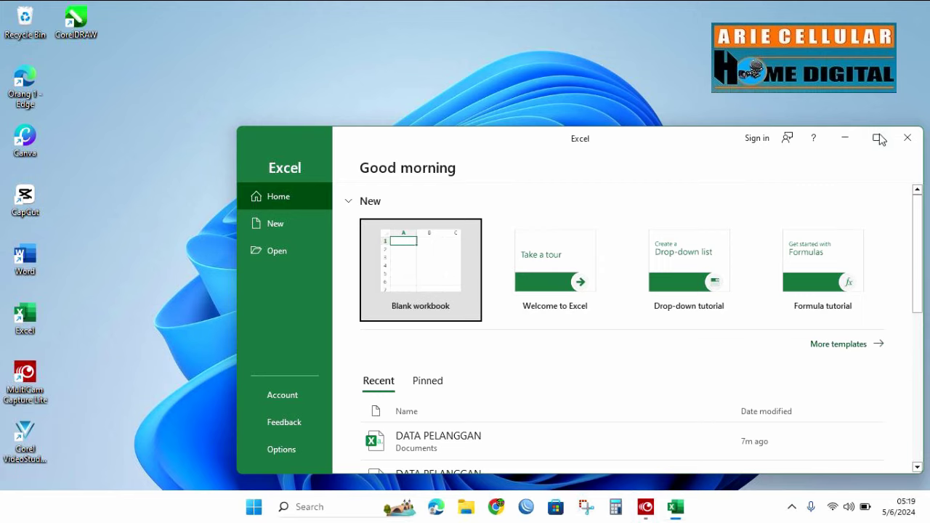
left_click(879, 139)
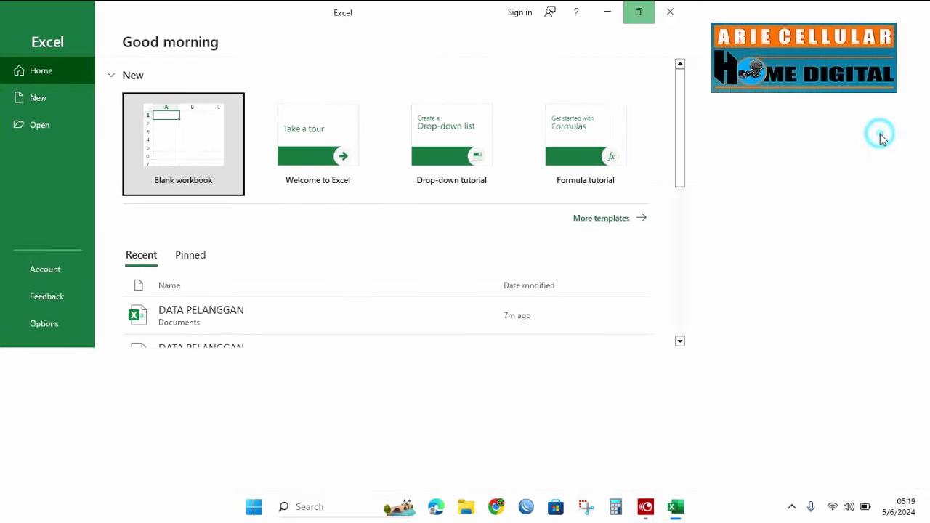
left_click(189, 150)
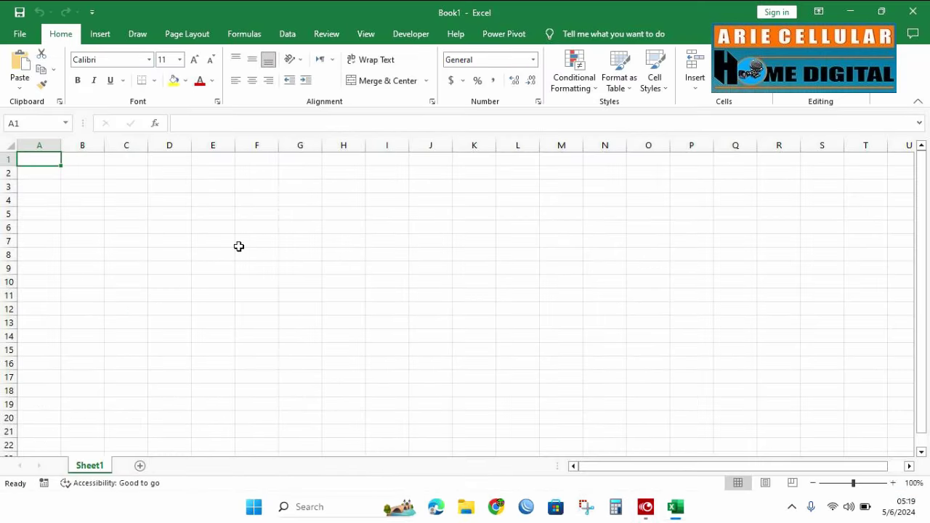
Enter the column headers NAMA in cell A4 and NO HP in cell B4
scroll(371, 141, "down", 1)
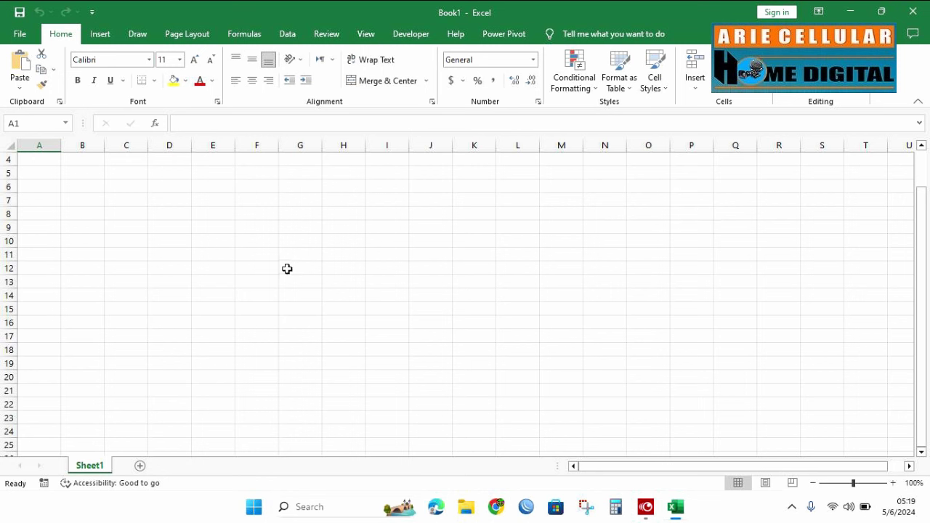
left_click(52, 162)
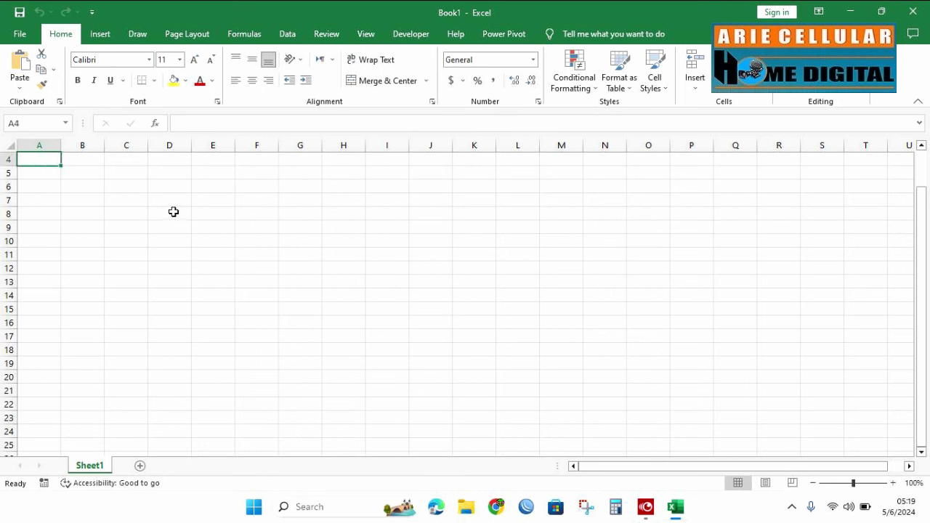
type("NA")
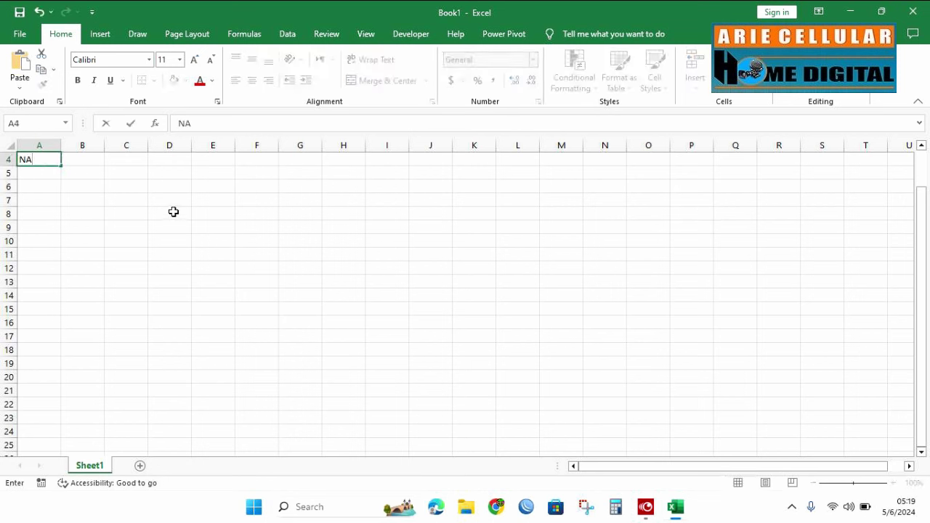
type("MA")
key("Tab")
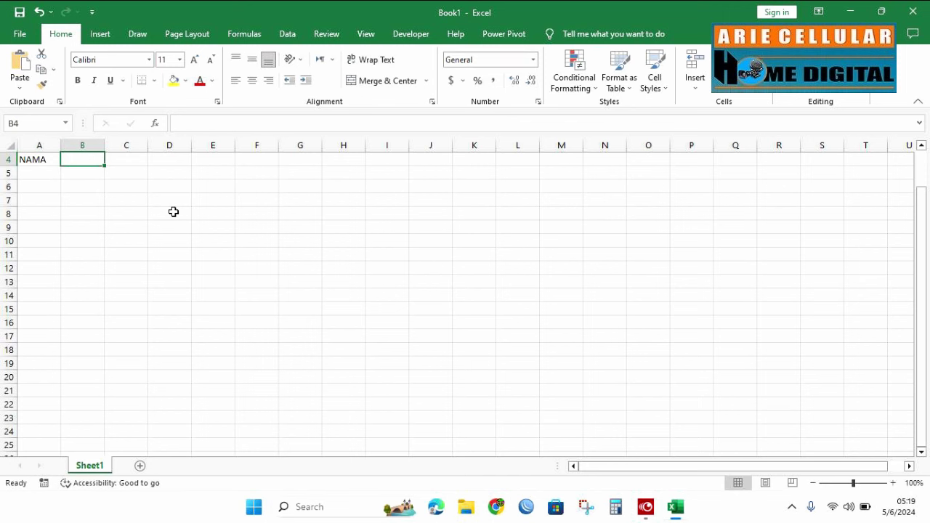
type("NO")
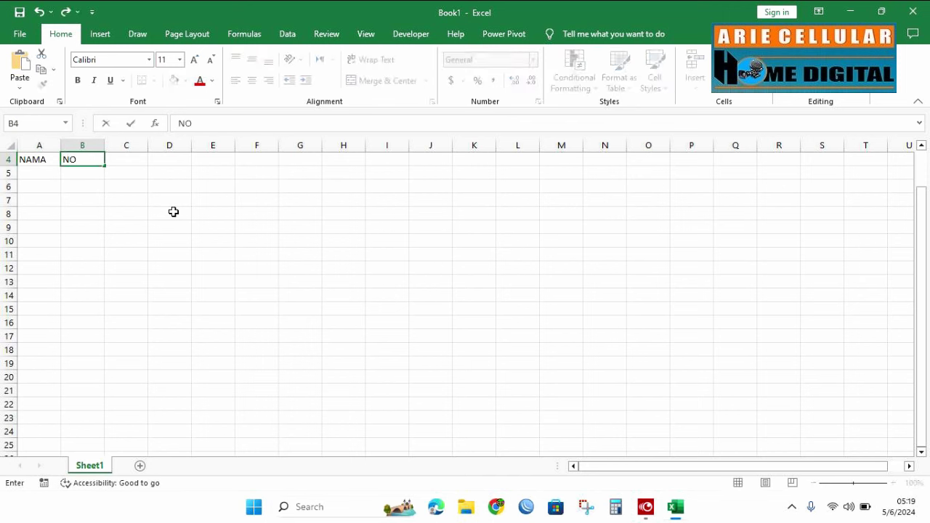
type(" HP")
key("Tab")
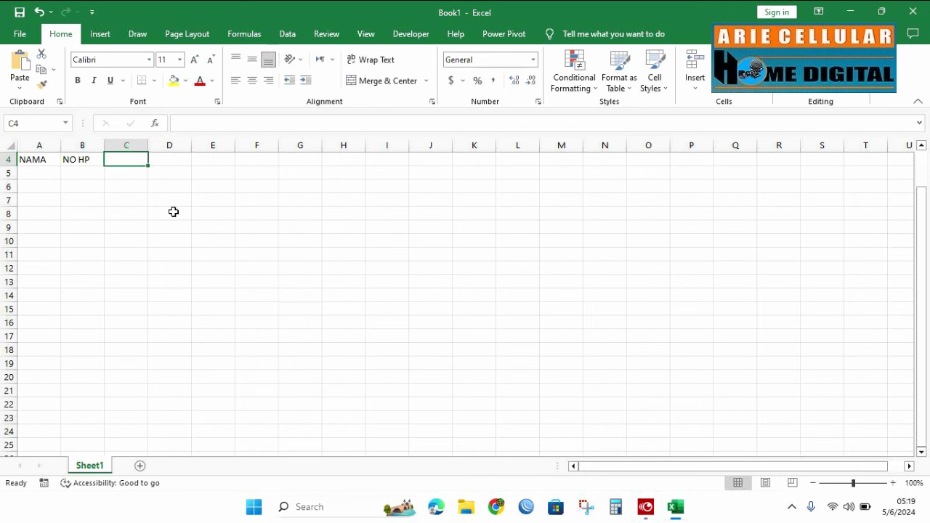
Add the headers ALAMAT in cell C4 and EXPEDISI in cell D4
type("ALAMA")
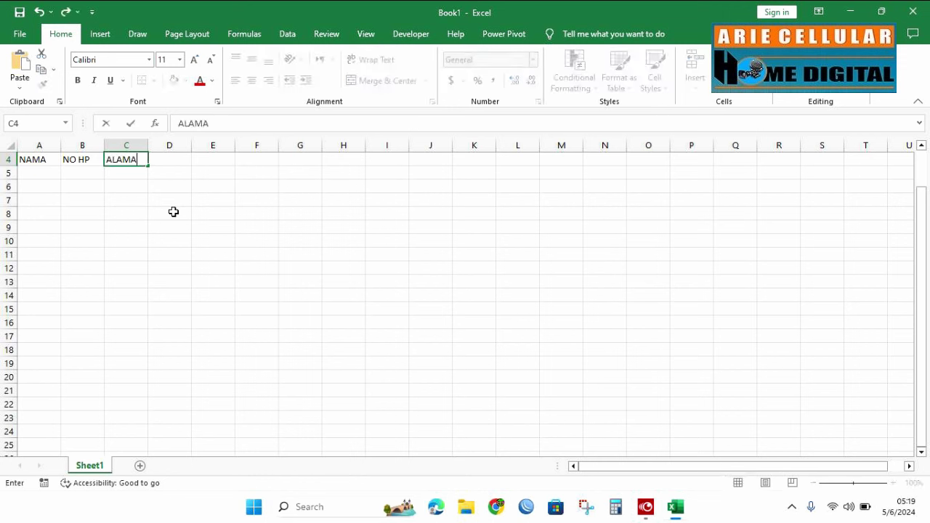
type("T EPS")
key("BackSpace")
key("BackSpace")
key("BackSpace")
key("BackSpace")
key("Tab")
type("ES")
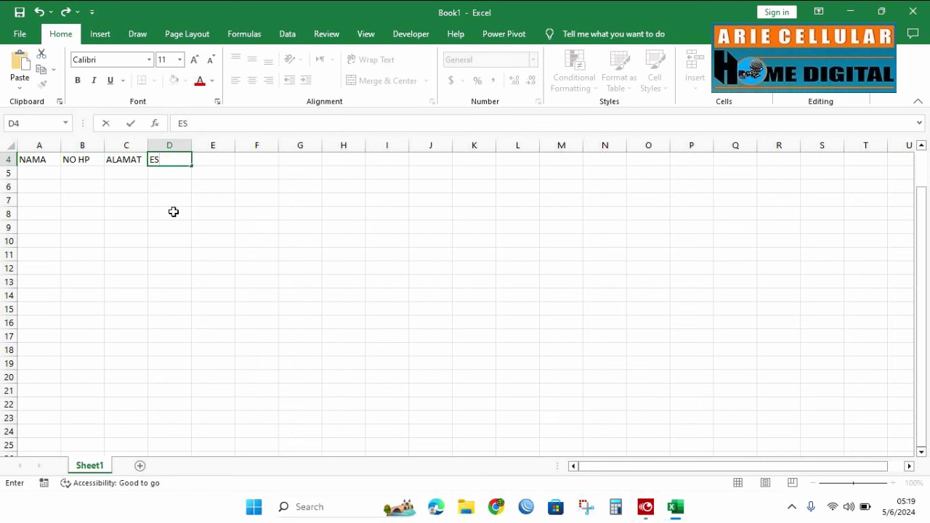
key("BackSpace")
type("XPEDISI")
key("Tab")
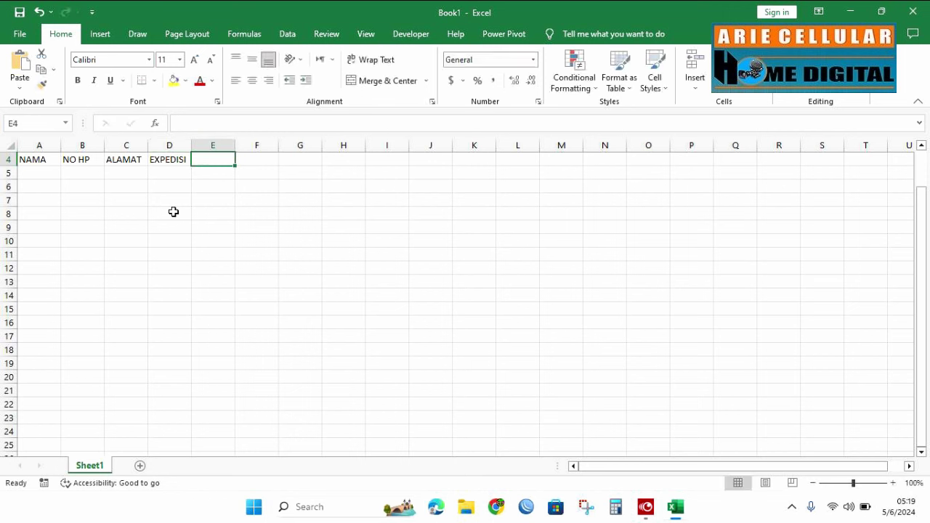
Add the headers RESI in cell E4 and PRODUK in cell F4
type("RESI")
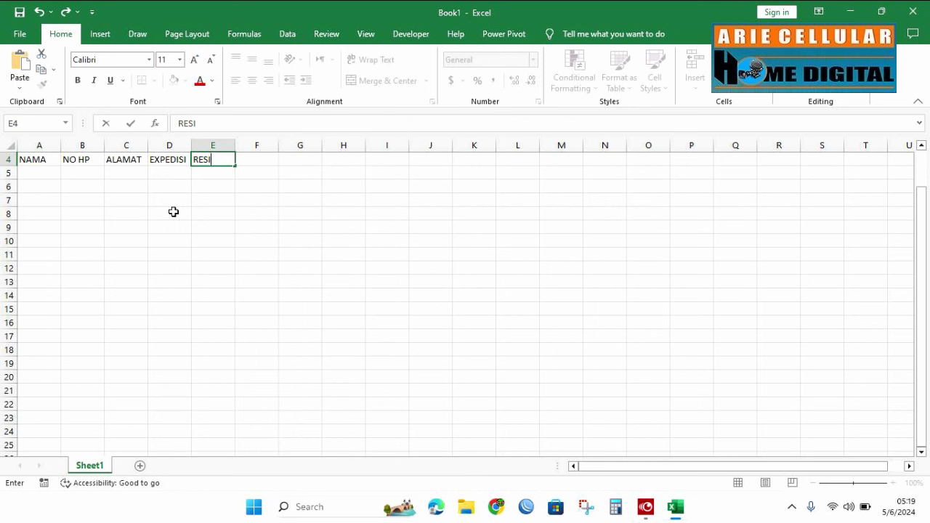
key("Tab")
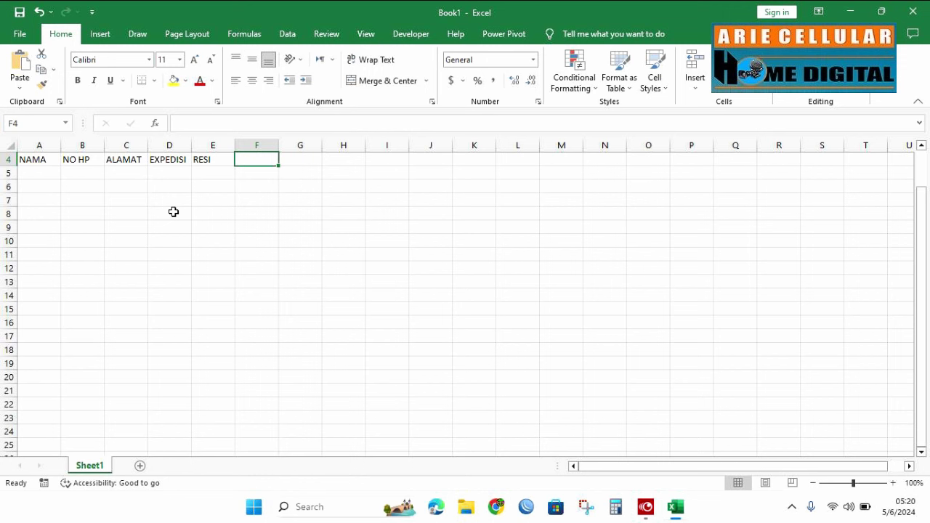
type("PR")
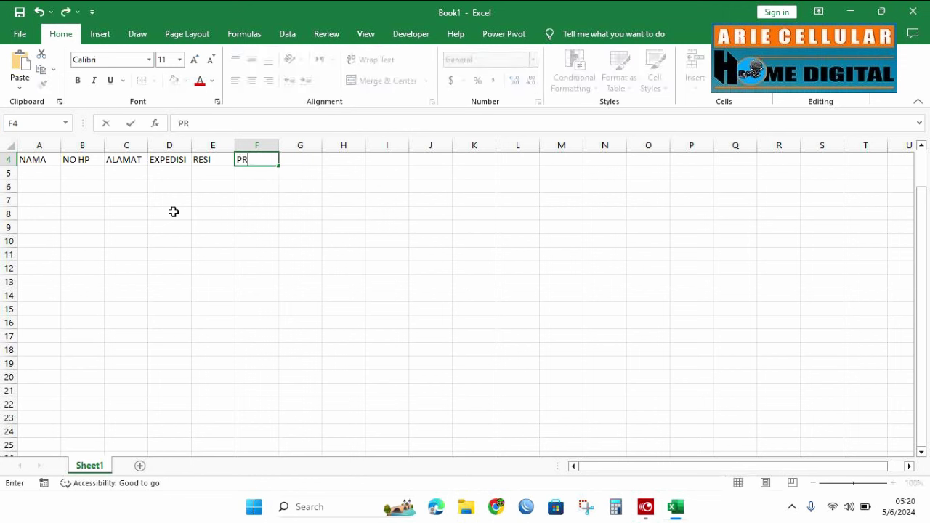
type("ODUK")
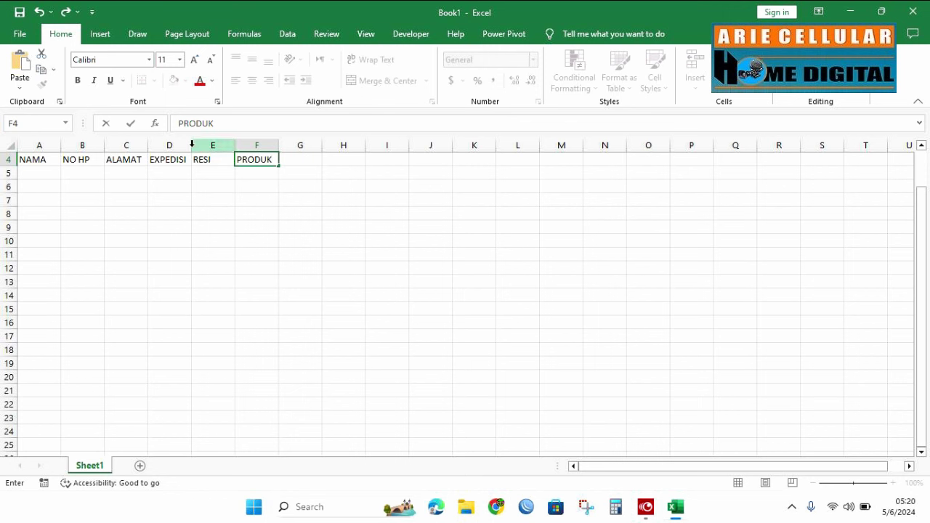
Widen columns A through F to give each header in row 4 more room
left_click(37, 159)
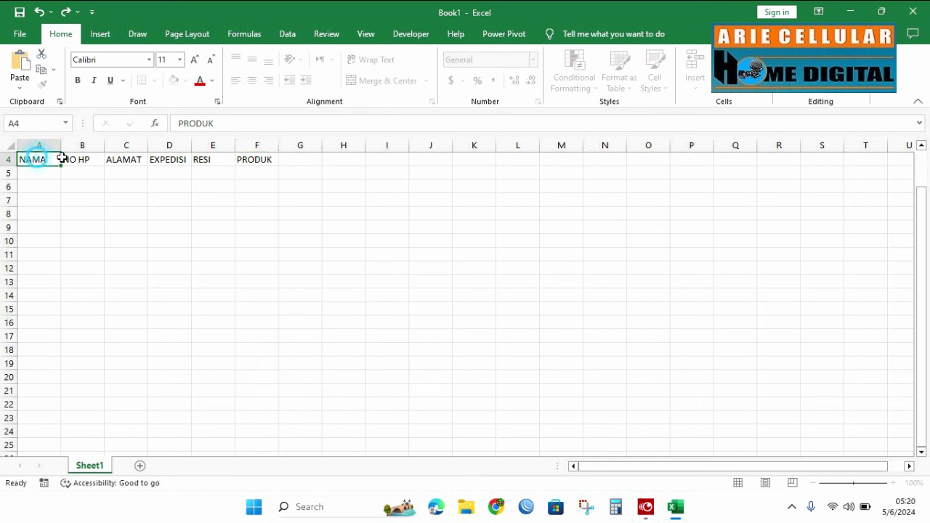
mouse_move(63, 158)
left_mouse_down()
mouse_move(252, 162)
mouse_move(312, 147)
left_mouse_up()
left_click_drag(235, 148, 255, 148)
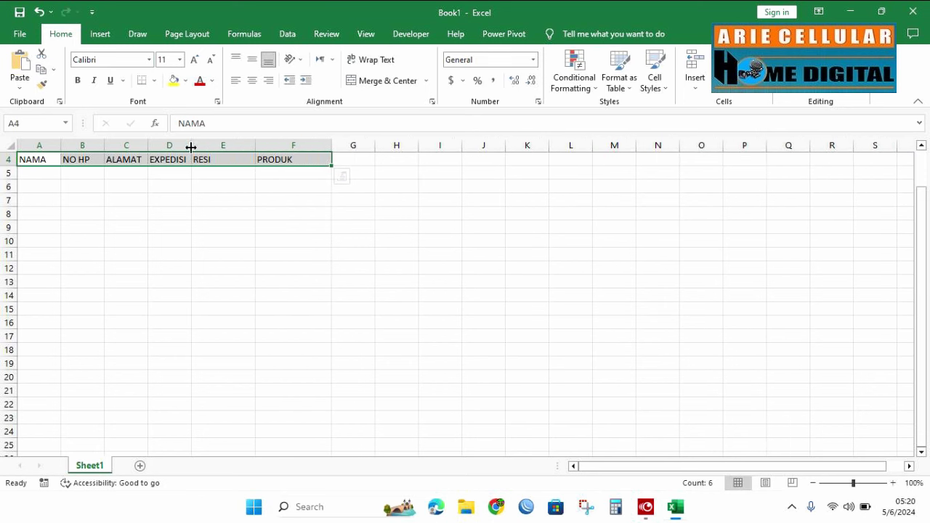
left_click_drag(191, 147, 226, 147)
left_click_drag(149, 147, 168, 148)
left_click_drag(104, 148, 131, 147)
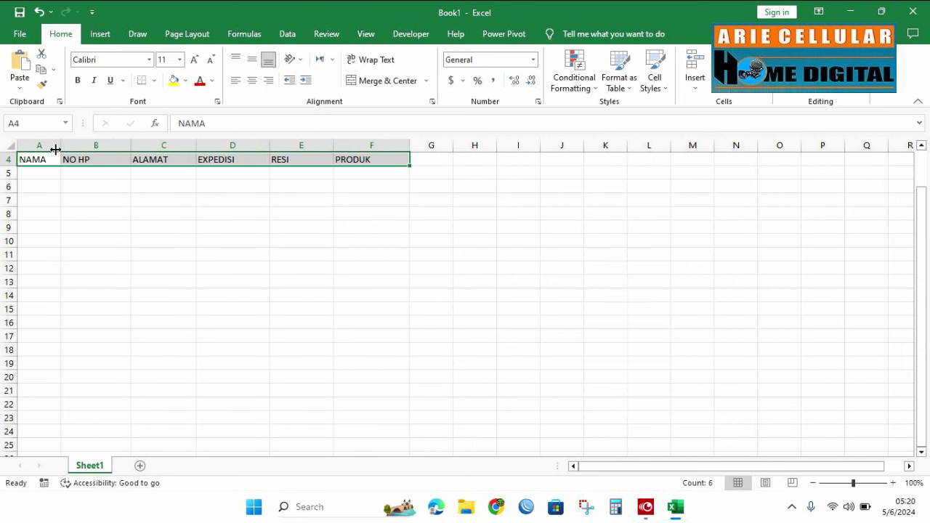
left_click_drag(55, 149, 72, 148)
Enter three customers' names under NAMA in cells A5 to A7
left_click(53, 176)
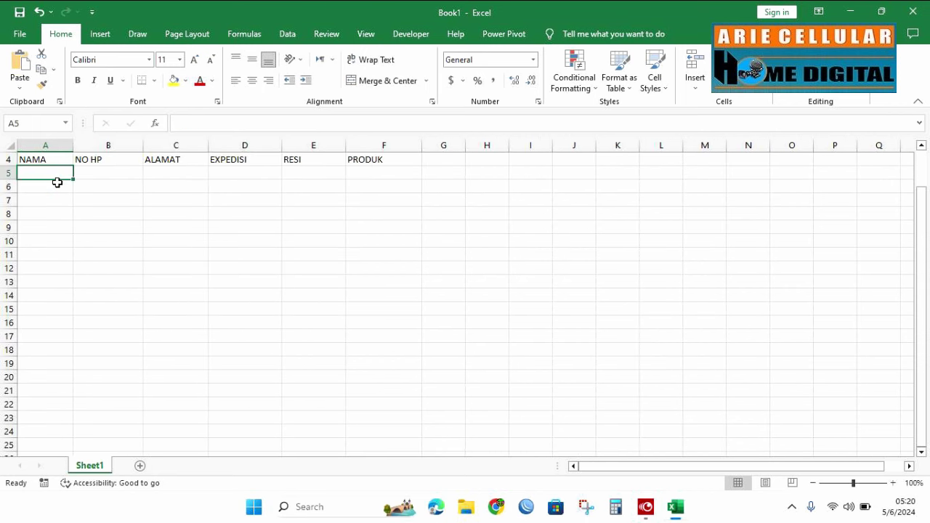
type("ADI")
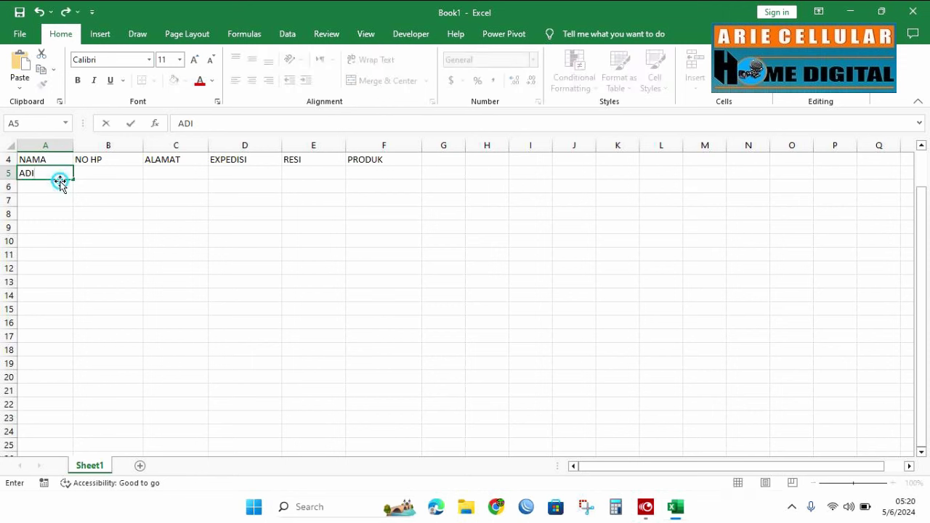
left_click(48, 186)
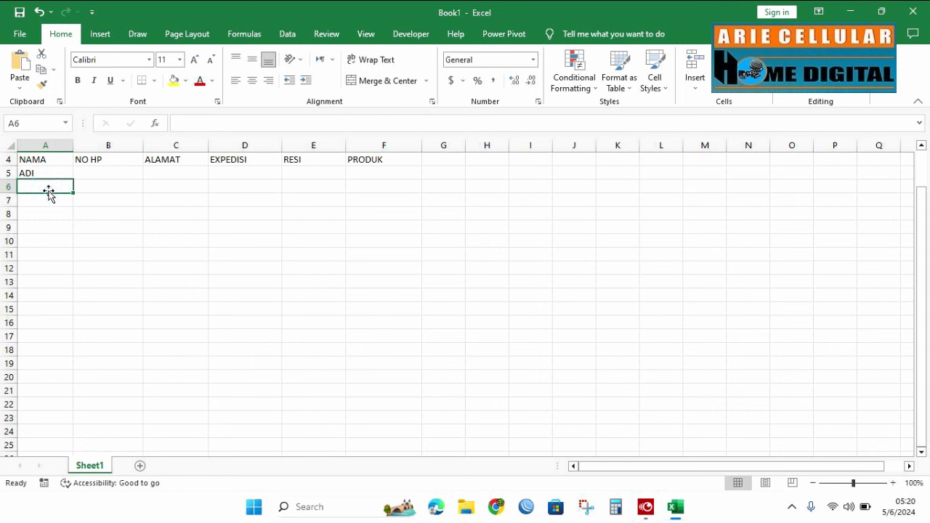
type("RIY")
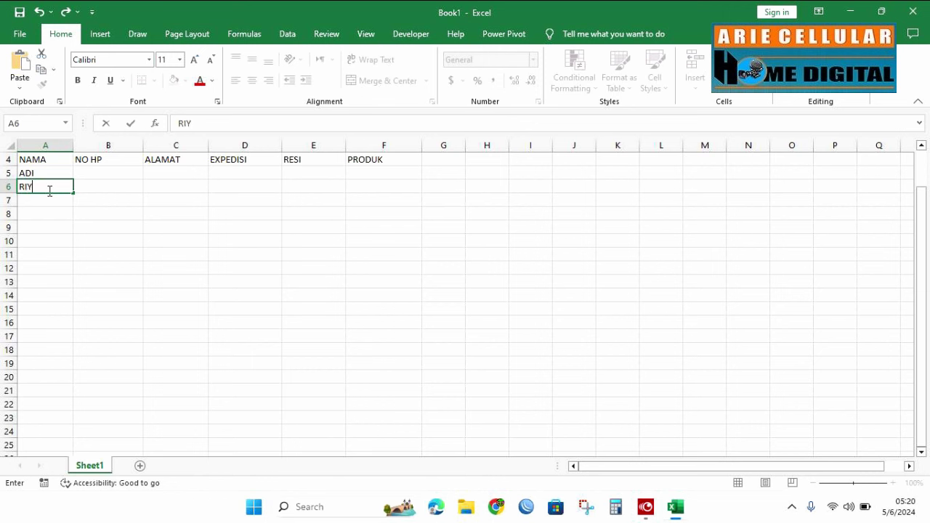
type("AN")
left_click(50, 205)
type("JO")
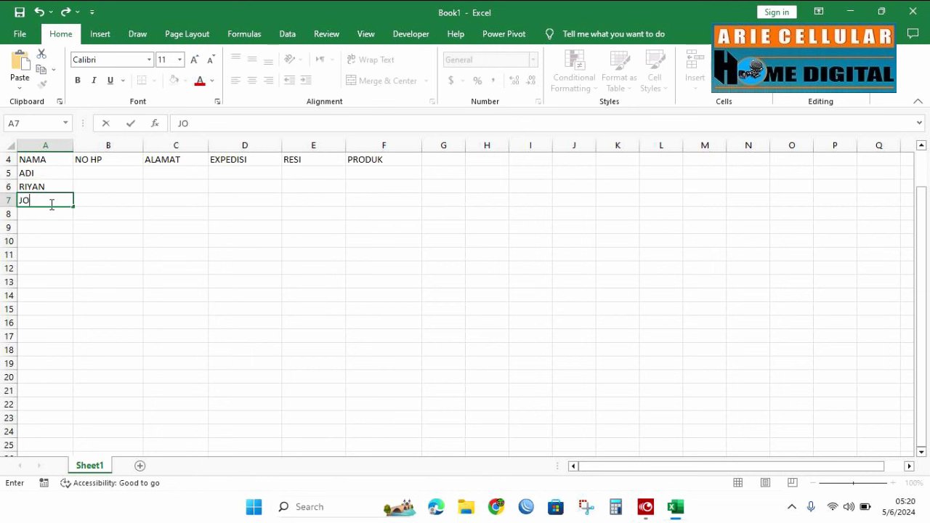
type("NI")
left_click(95, 172)
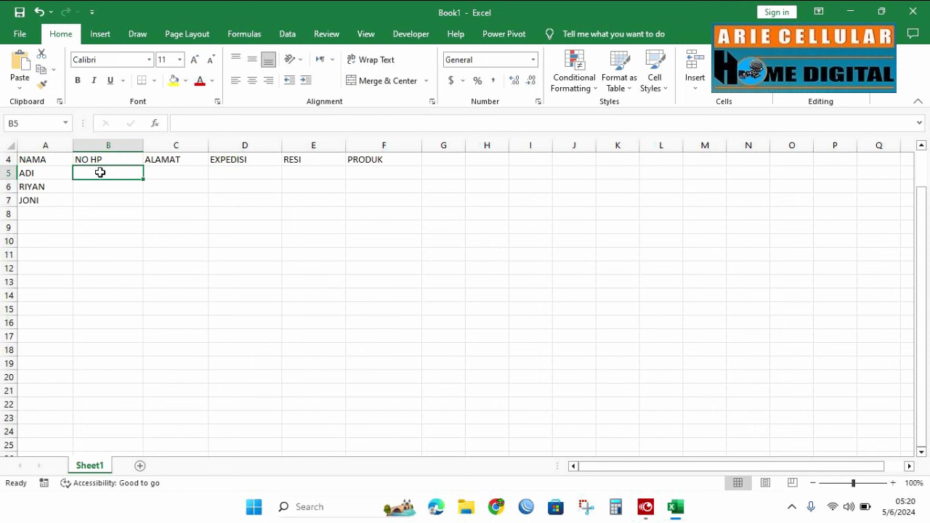
type("V")
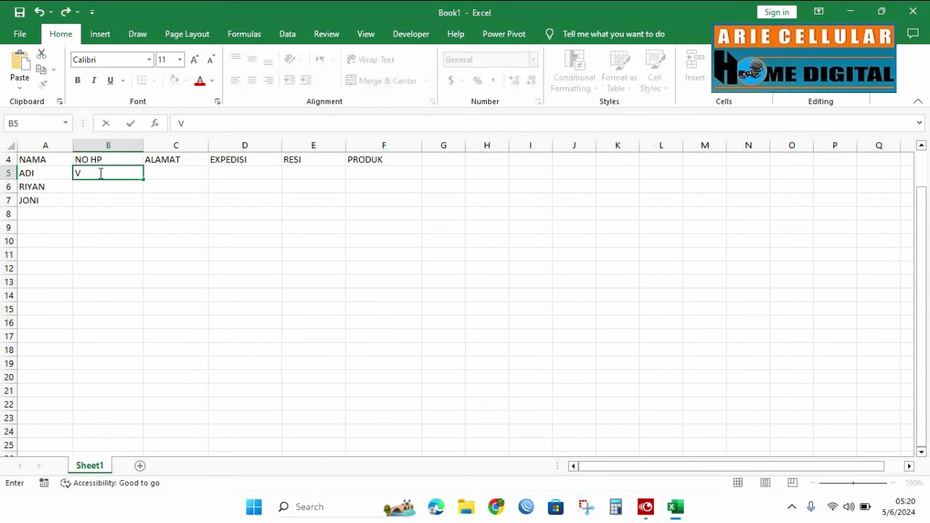
key("BackSpace")
type("V")
key("BackSpace")
Format the phone number cells B5:B7 under NO HP as Text
left_click(112, 190)
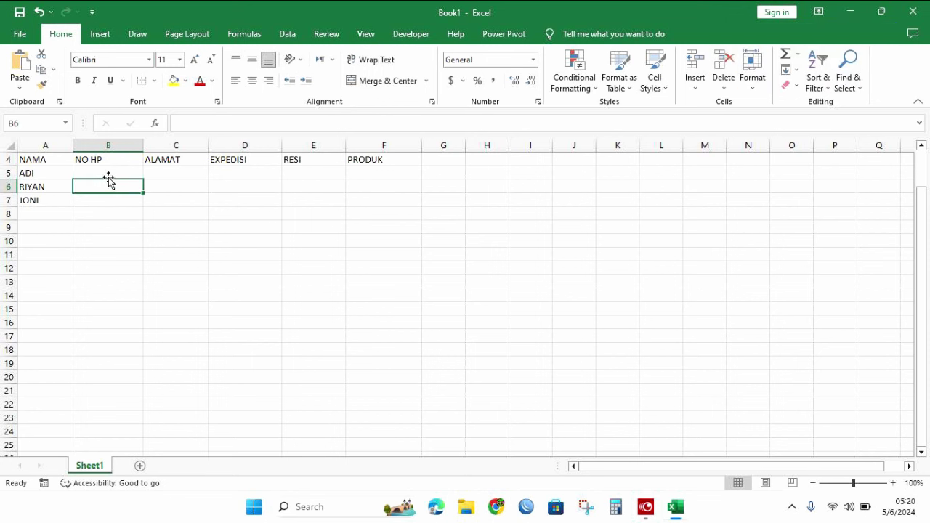
left_click_drag(108, 178, 112, 206)
left_click(534, 59)
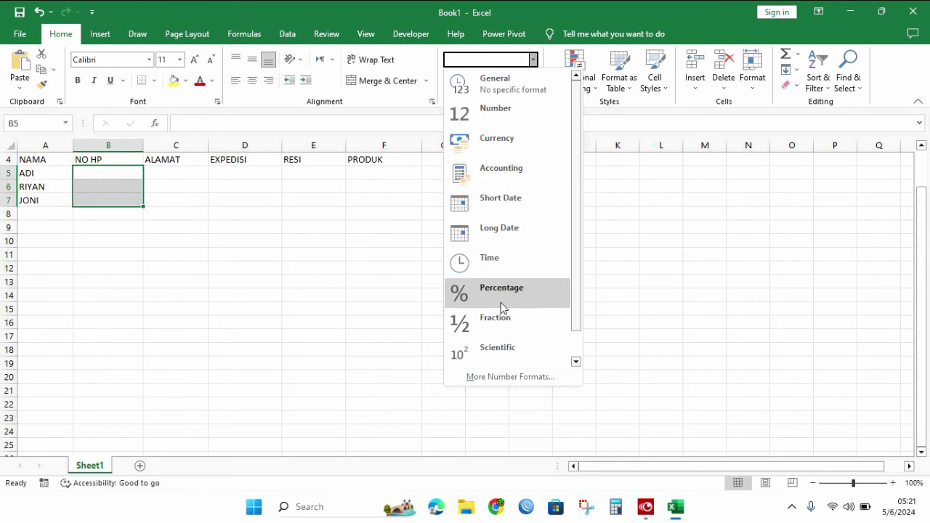
left_click_drag(574, 275, 574, 305)
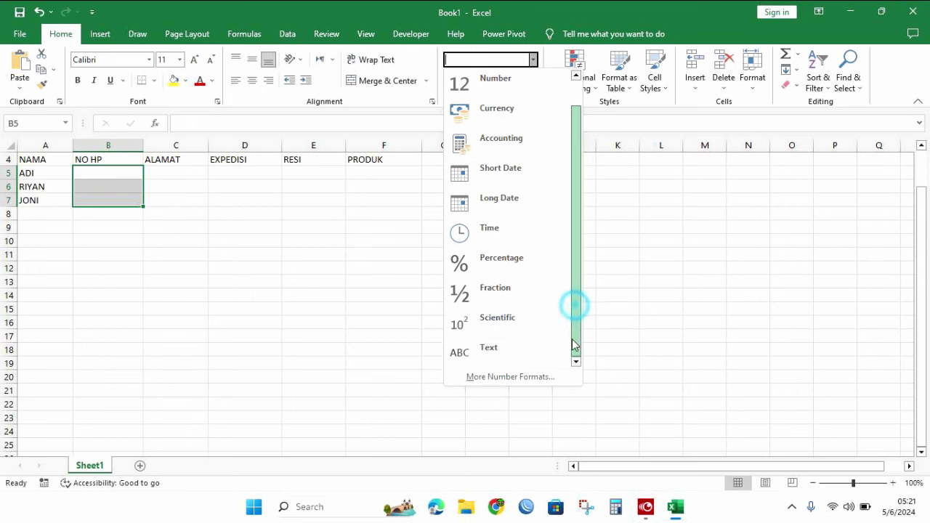
left_click(485, 354)
left_click(125, 175)
double_click(125, 175)
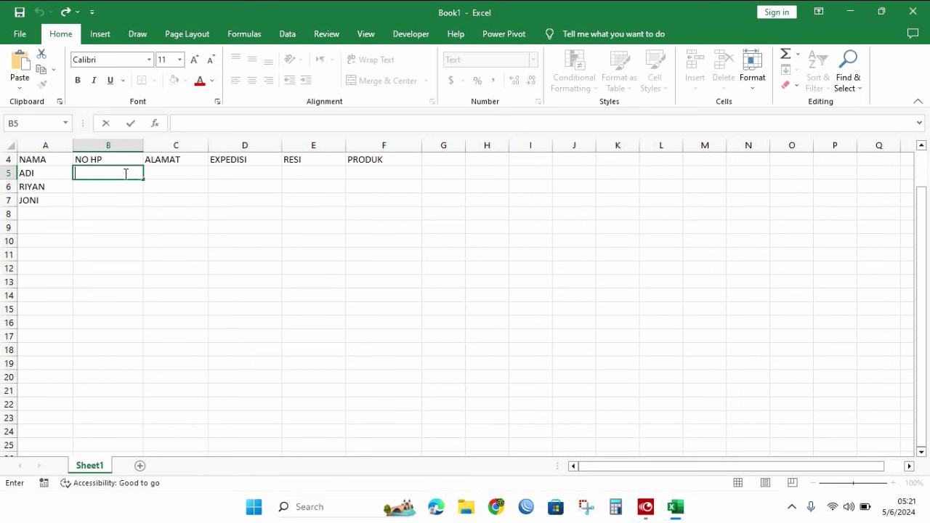
left_click(211, 134)
key("ctrl+v")
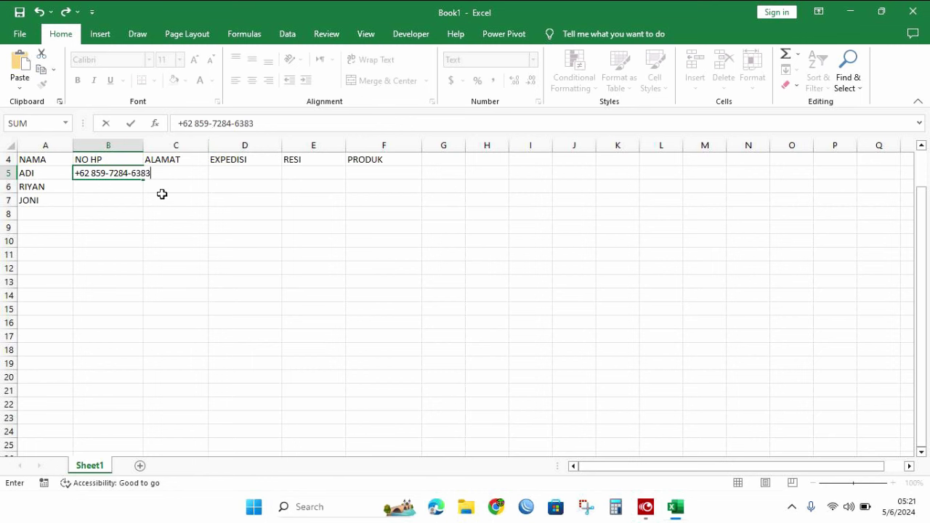
key("BackSpace")
key("BackSpace")
key("BackSpace")
key("BackSpace")
key("BackSpace")
key("BackSpace")
key("BackSpace")
key("BackSpace")
key("BackSpace")
key("BackSpace")
key("BackSpace")
key("BackSpace")
key("BackSpace")
key("BackSpace")
key("BackSpace")
key("BackSpace")
key("BackSpace")
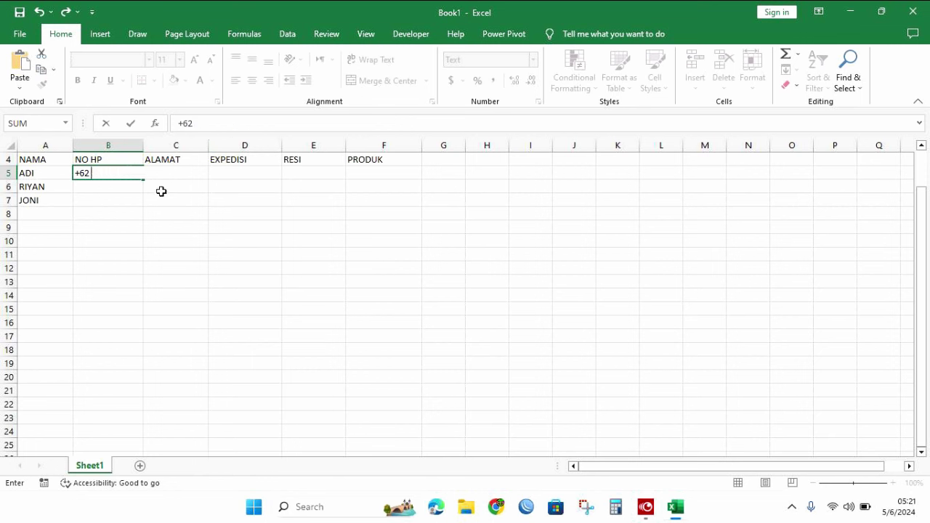
Widen column B and paste the first customer's phone number from the clipboard history into cell B5
left_click(142, 148)
left_click_drag(143, 148, 162, 149)
left_click(130, 178)
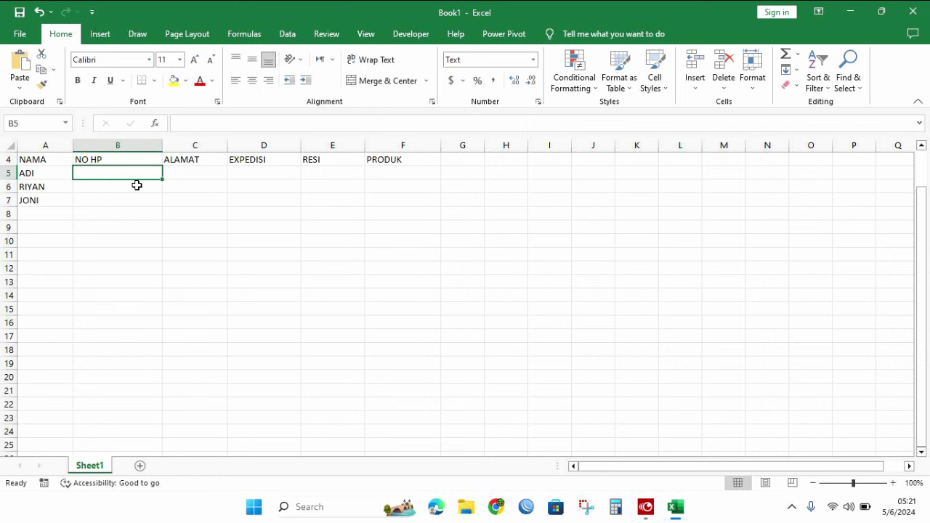
type("v")
key("BackSpace")
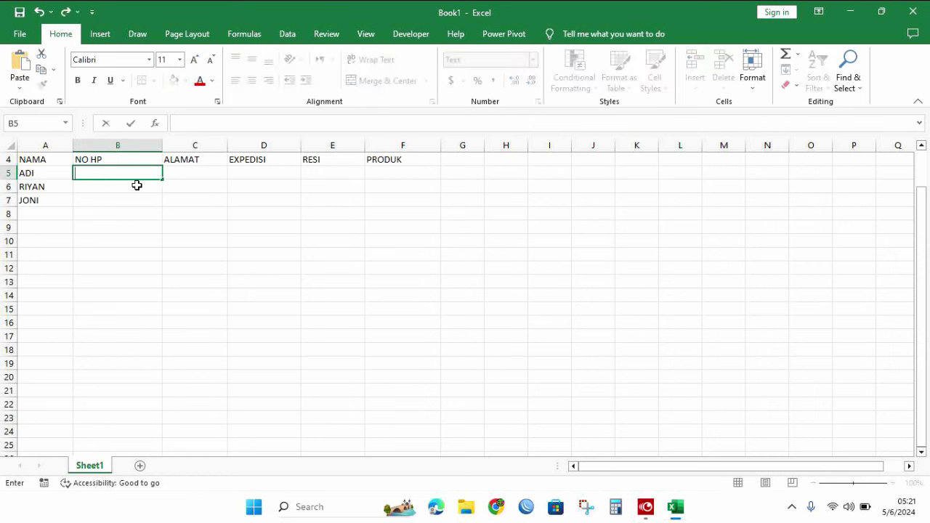
key("super+v")
left_click(236, 419)
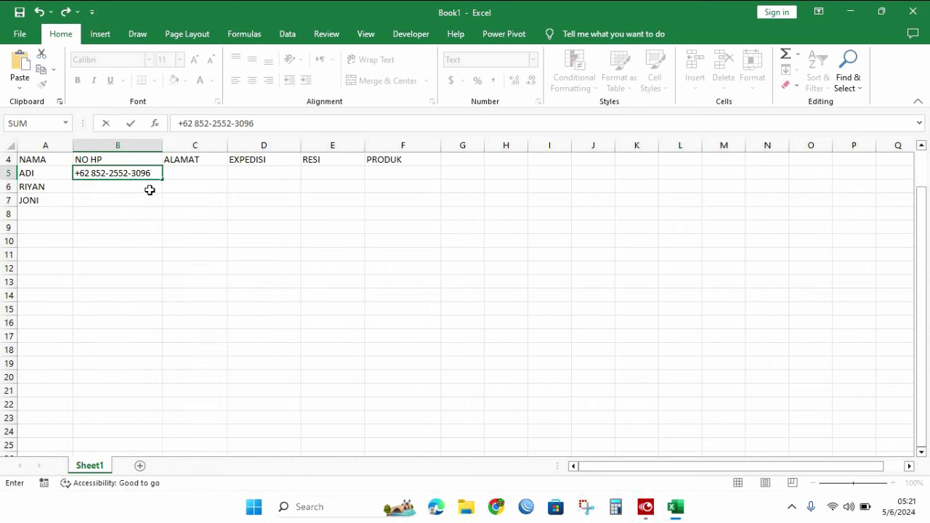
Paste phone numbers from the clipboard history into cells B6 and B7 under NO HP
left_click(149, 190)
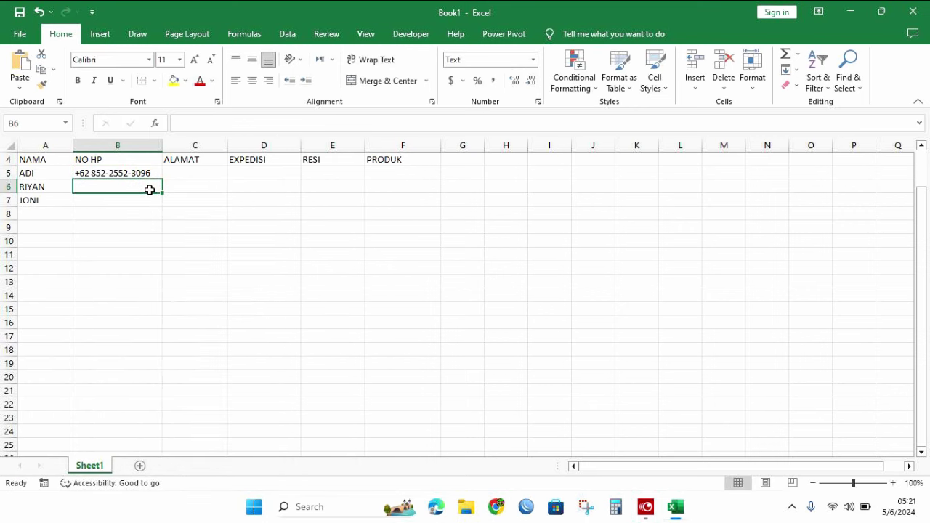
key("super+v")
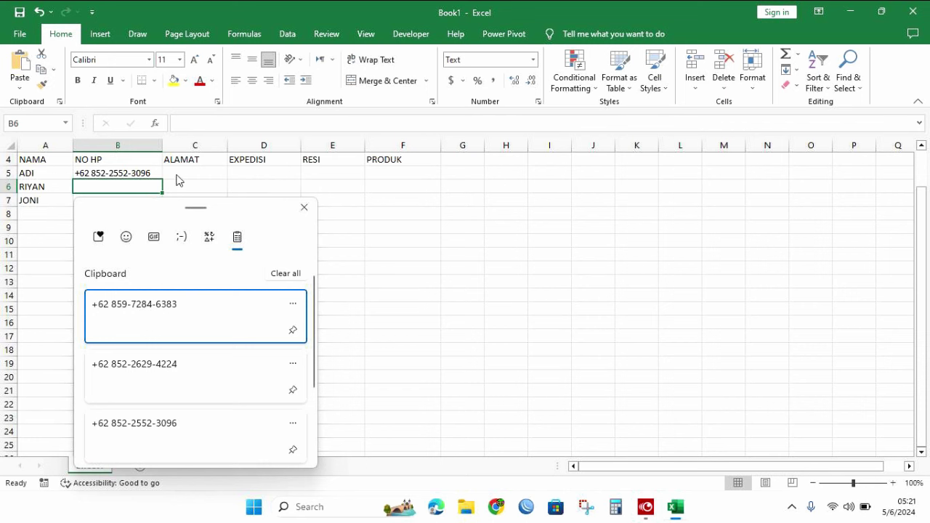
left_click(208, 388)
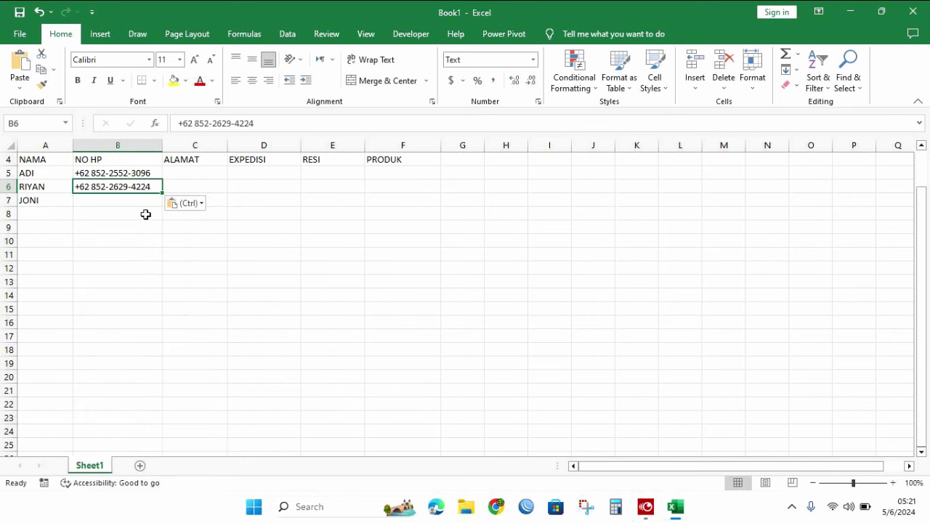
left_click(142, 200)
key("super+v")
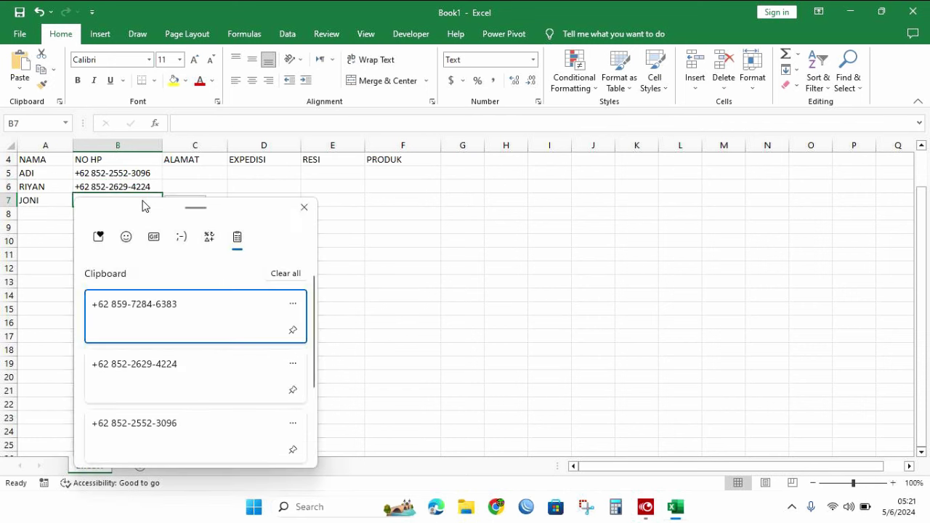
left_click(194, 429)
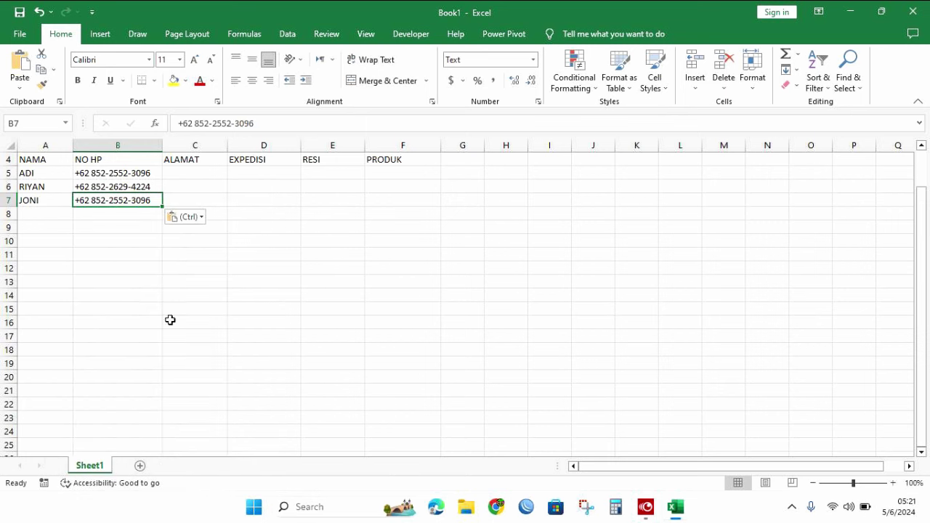
Replace the phone number in cell B7 with the third customer's number from the clipboard history
double_click(154, 200)
left_click_drag(154, 200, 63, 200)
key("BackSpace")
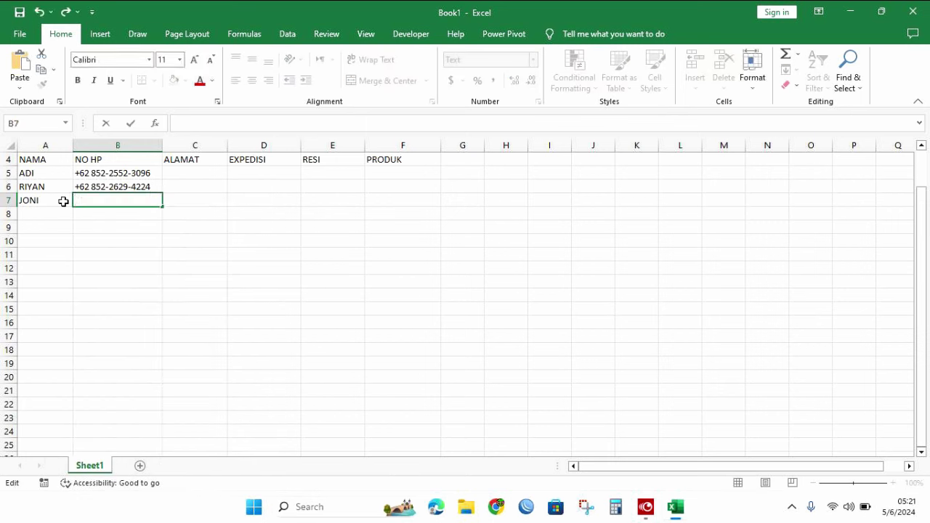
key("super+v")
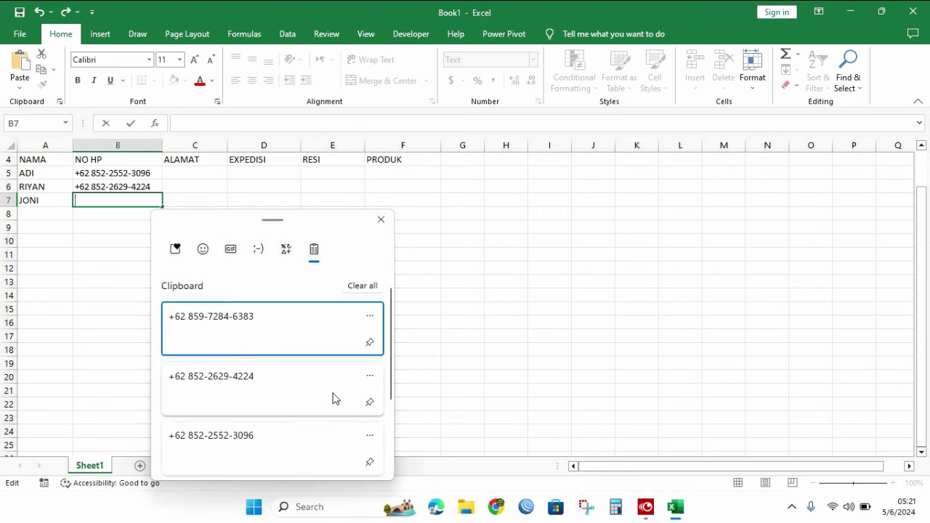
left_click(327, 341)
Enter the towns TEGAL, BREBES and CENGGINI under ALAMAT in cells C5 to C7
left_click(188, 171)
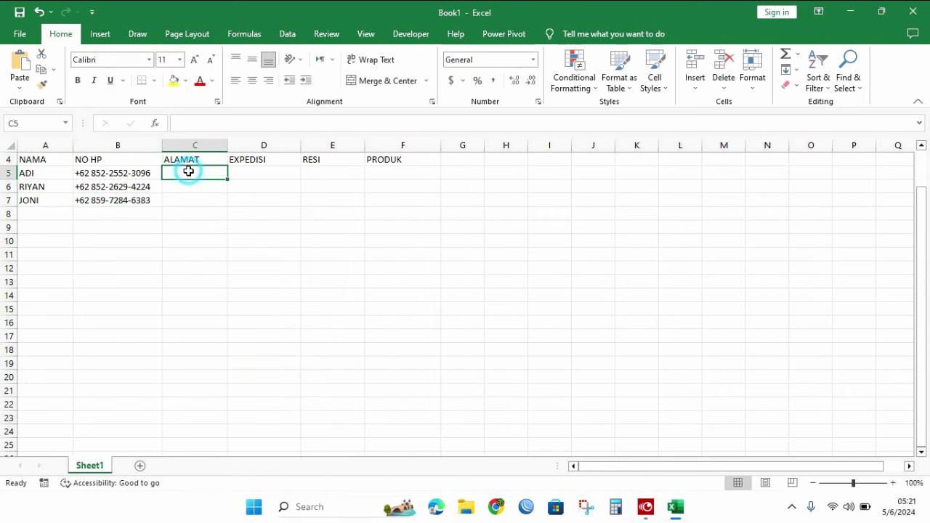
double_click(188, 172)
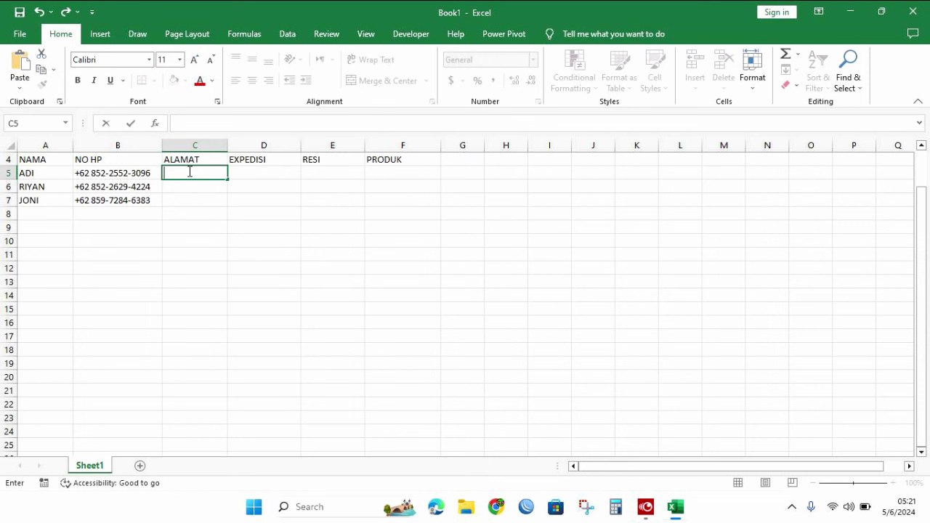
type("TGAL")
left_click(170, 173)
type("E")
left_click(185, 186)
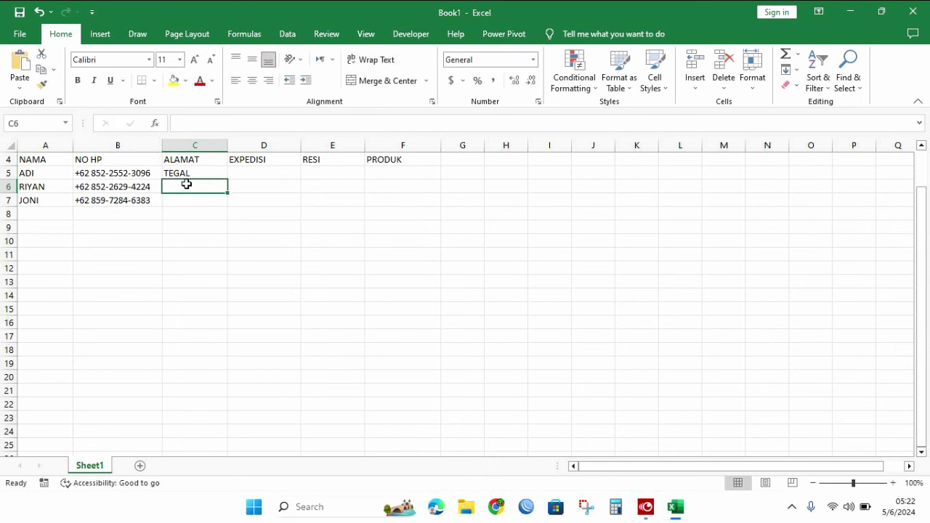
type("BREBES")
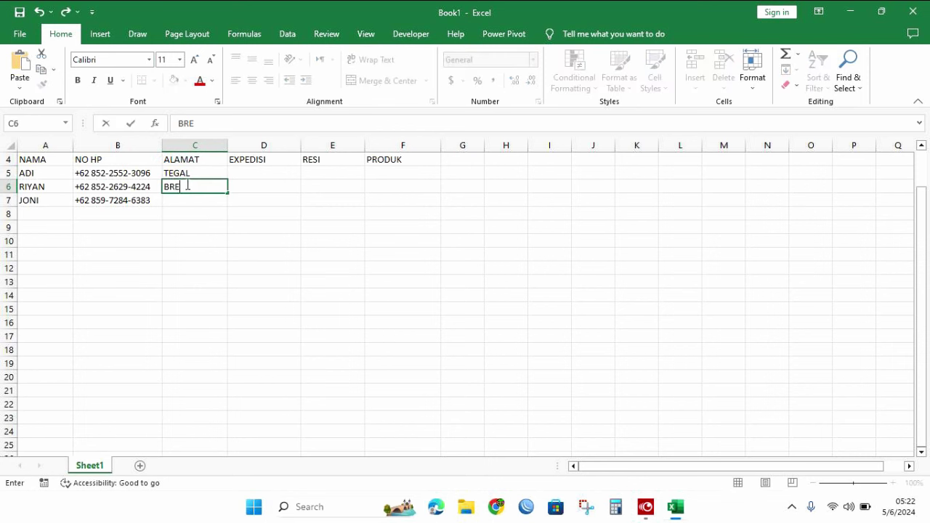
left_click(198, 200)
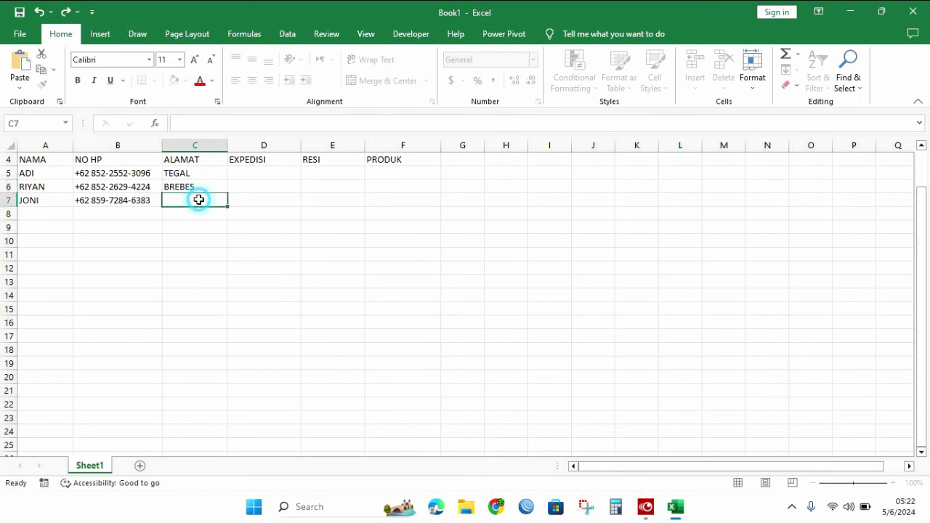
type("CENGGINI")
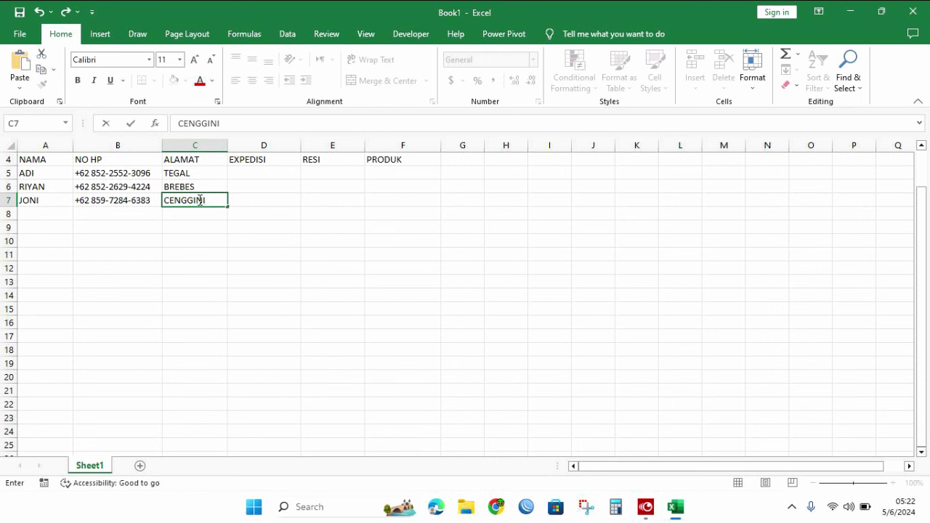
Enter the couriers JNT, POS and ANTERAJA under EXPEDISI in cells D5 to D7
left_click(240, 173)
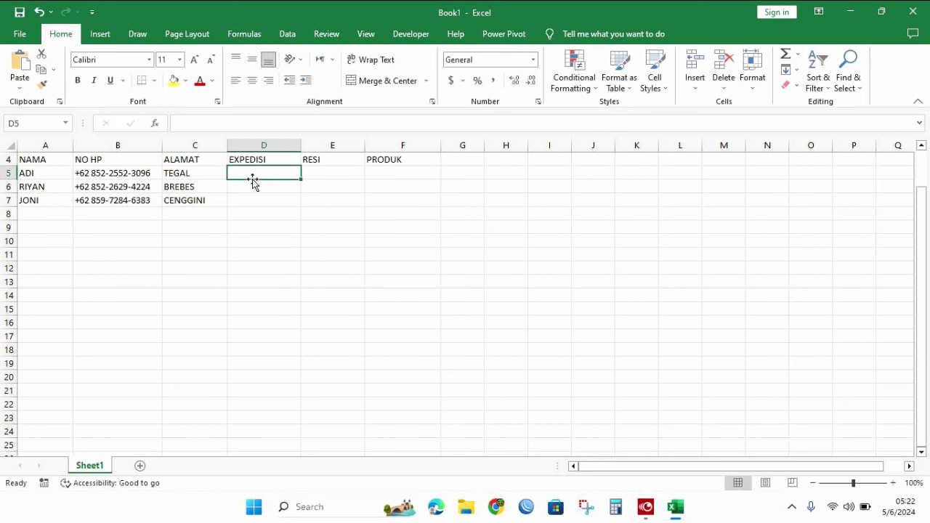
type("JNT")
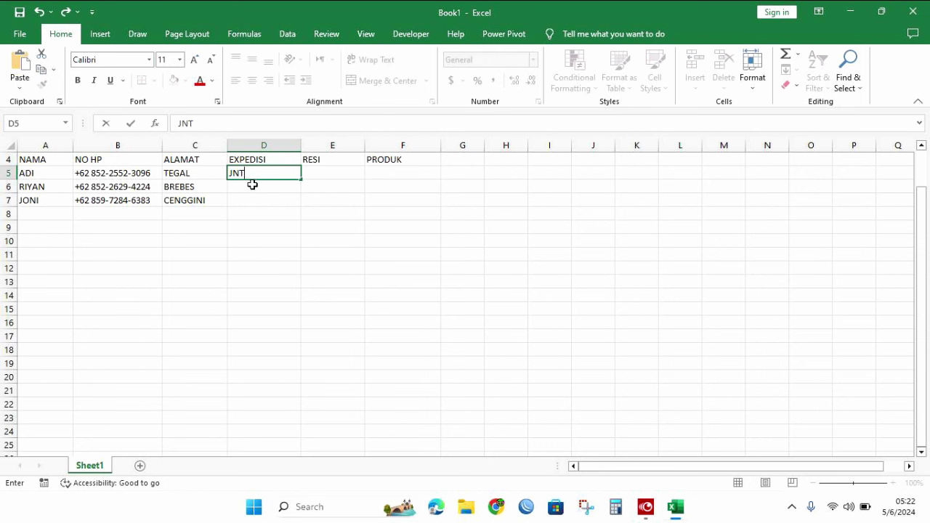
left_click(252, 185)
type("POS")
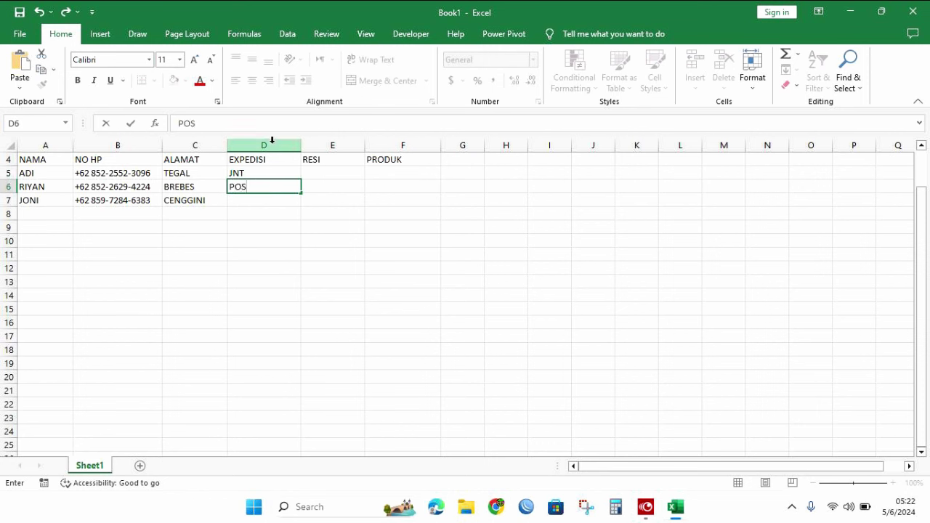
left_click(274, 208)
type("AN")
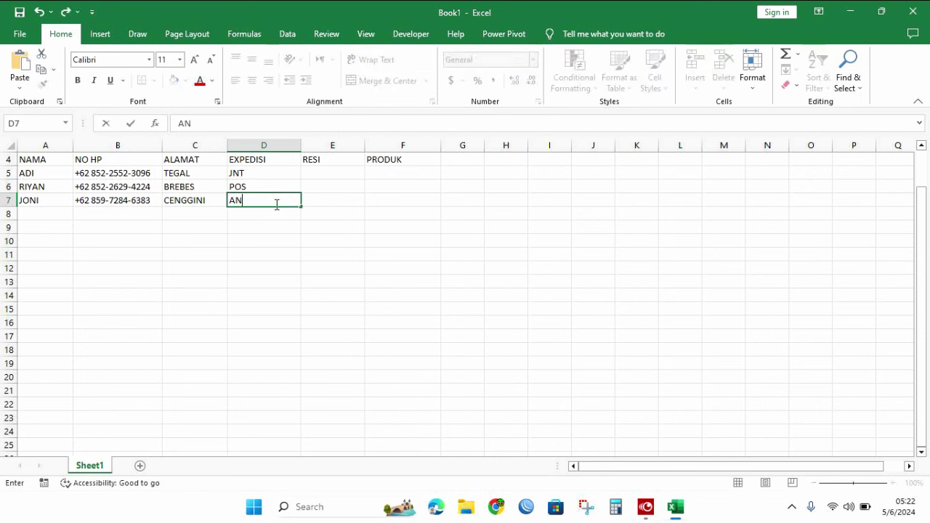
type("TERAJA")
Format the receipt number cells E5:E7 under RESI as Text
left_click(328, 168)
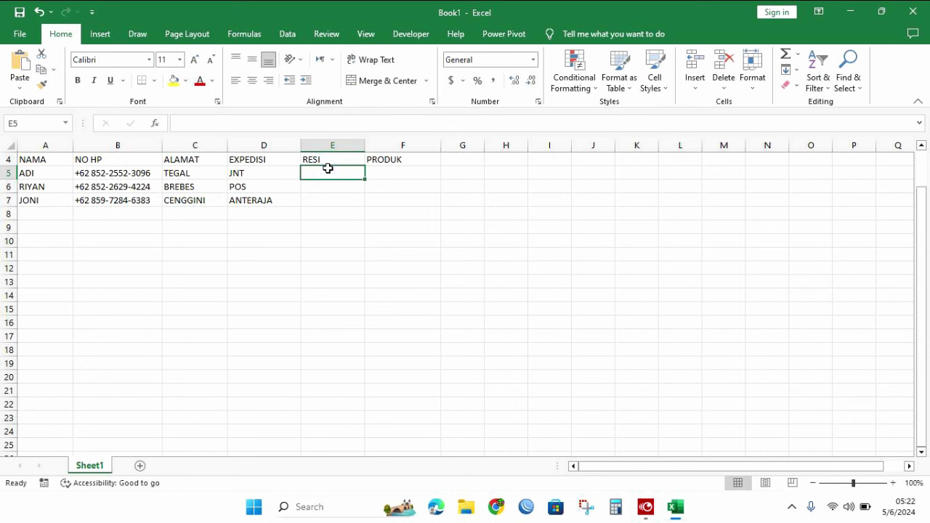
left_click_drag(327, 168, 334, 200)
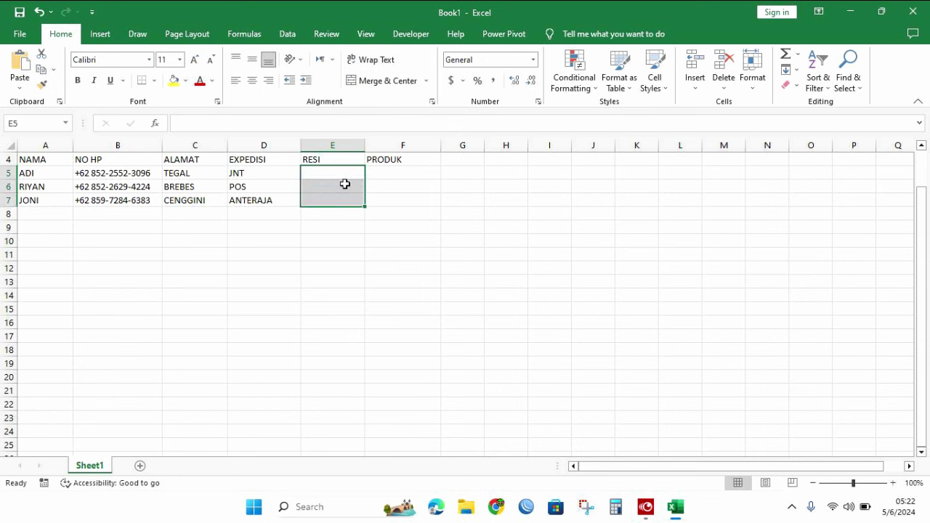
left_click(533, 59)
scroll(575, 109, "down", 2)
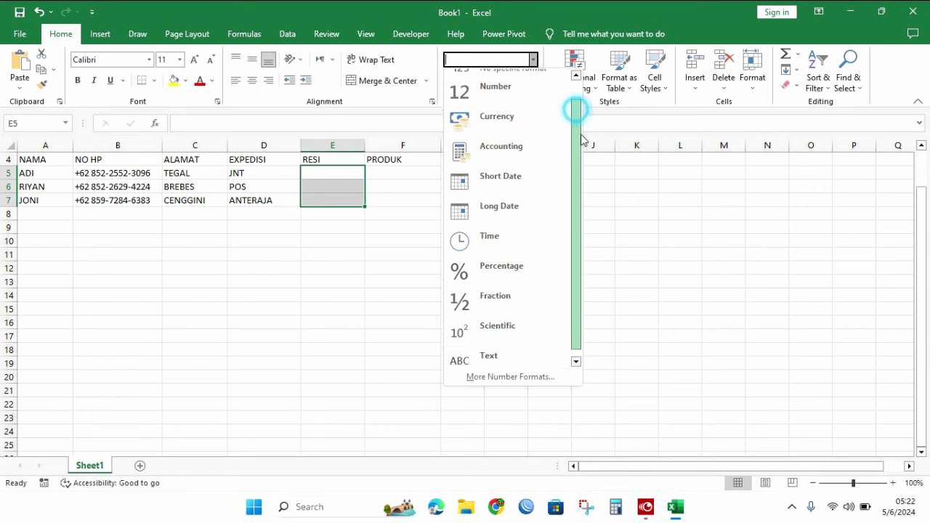
left_click(496, 347)
Enter a 15-digit shipping receipt number for each customer in cells E5 to E7 and widen column E to fit them
left_click(346, 169)
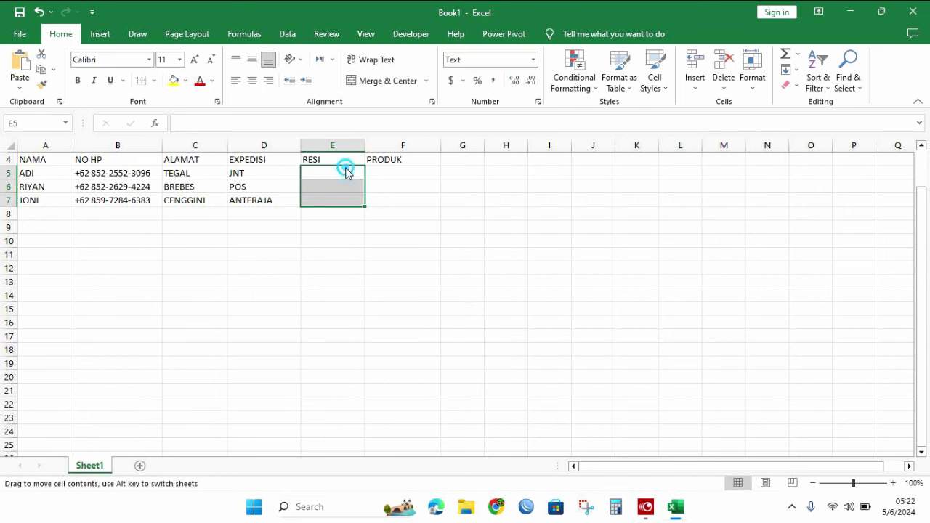
type("667262727262662")
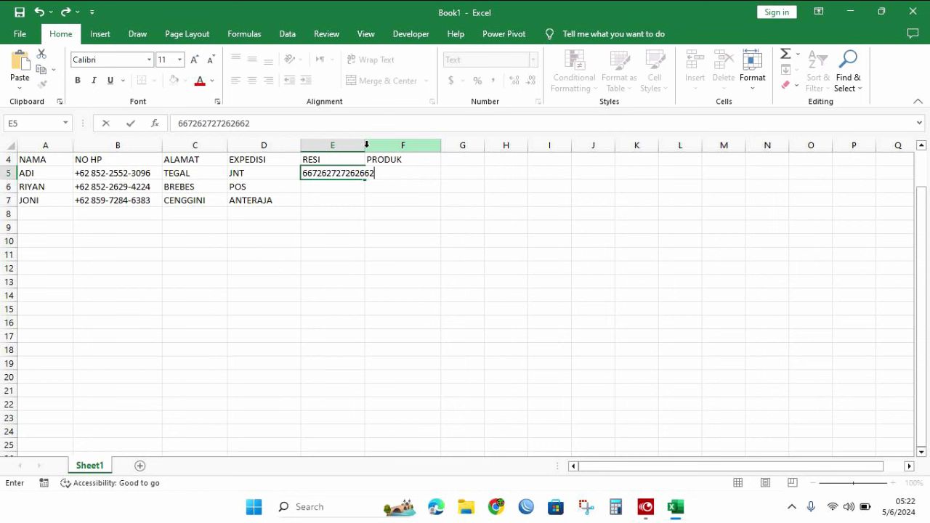
left_click(356, 190)
type("234234534523535")
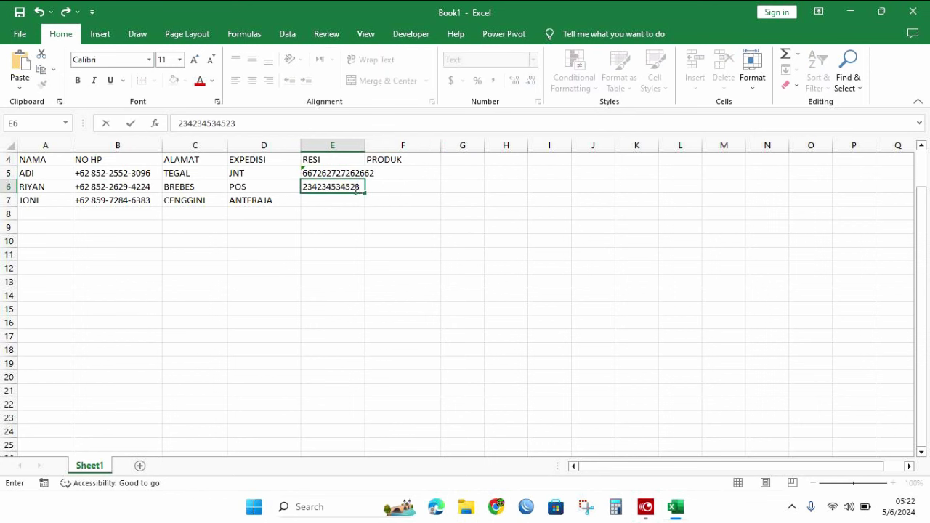
left_click(349, 203)
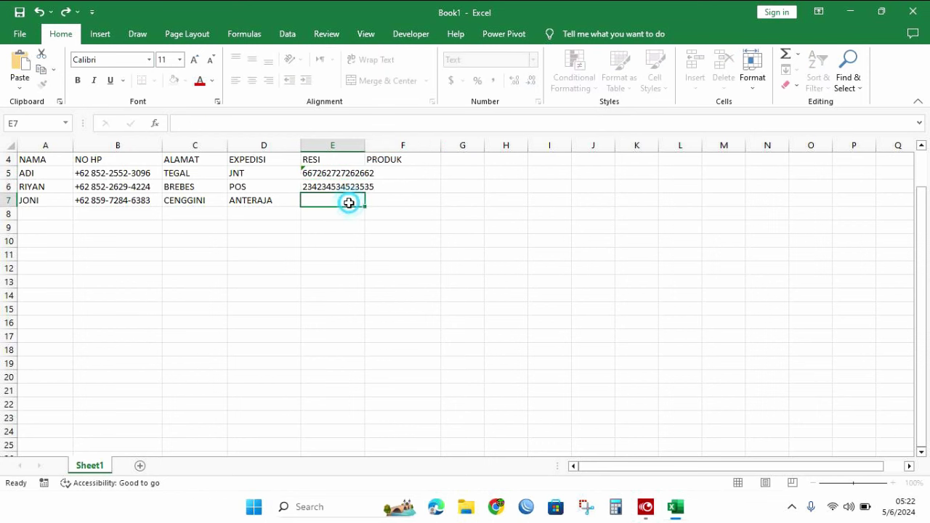
type("342434343434342")
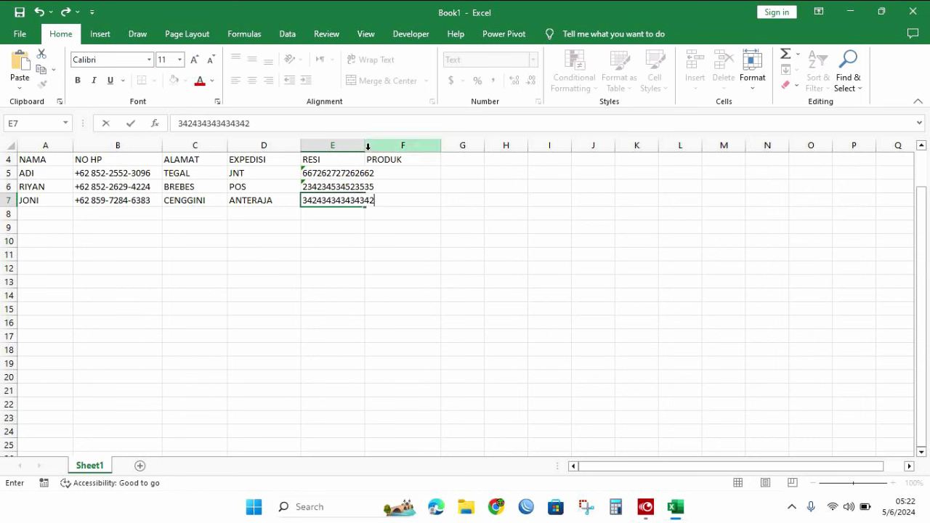
left_click(366, 144)
left_click_drag(366, 145, 383, 146)
Enter TAS DAN BAJU as the first customer's product under PRODUK in cell F5
left_click(399, 172)
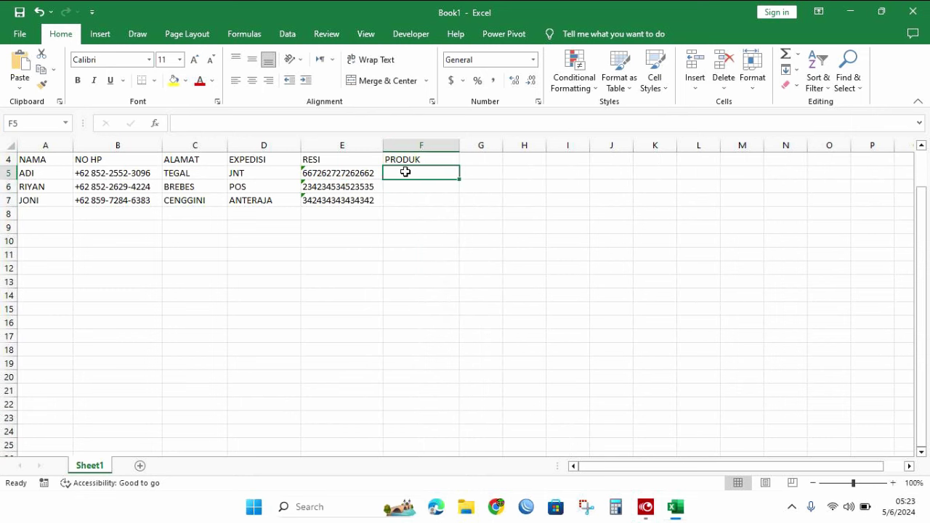
type("TAS")
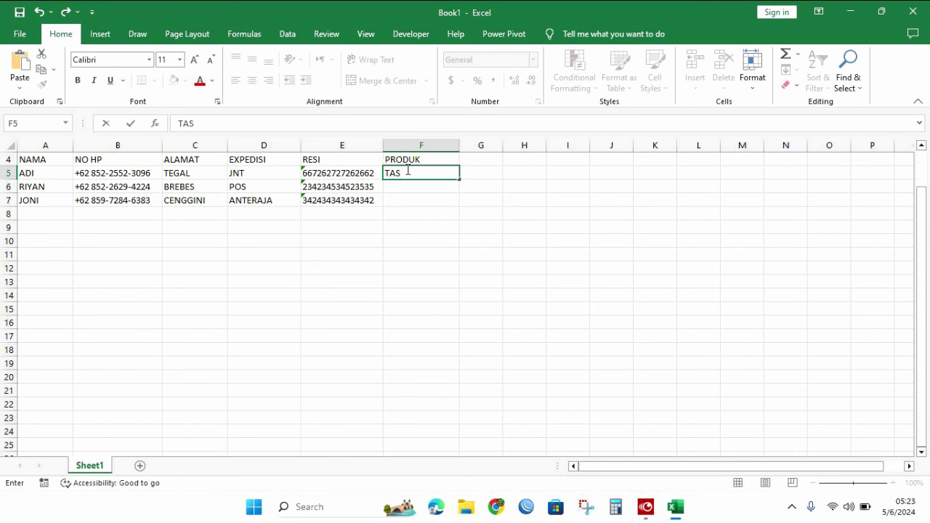
type(" BA")
key("BackSpace")
key("BackSpace")
key("BackSpace")
key("BackSpace")
type("DAN BAJU")
Enter the products SEPATU, BUKU in cell F6 and ALAT TULIS in cell F7
left_click(412, 185)
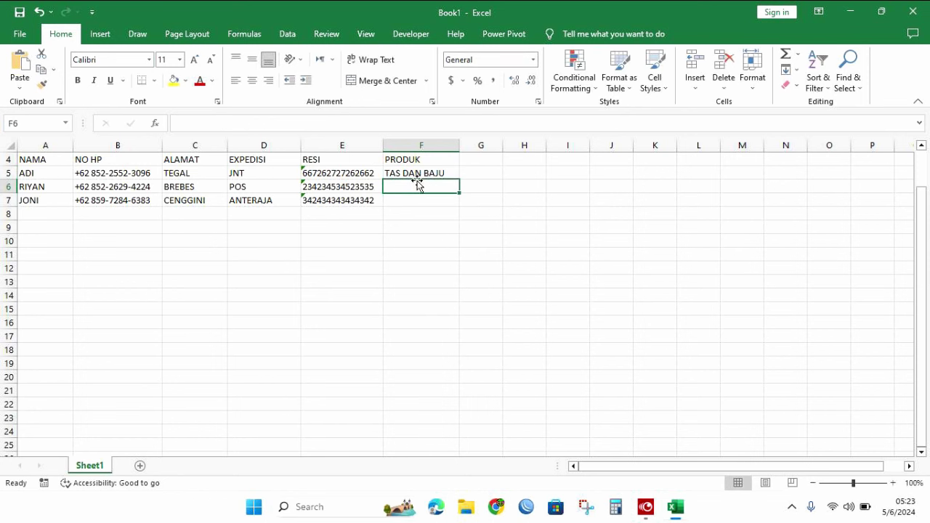
type("SEPATU")
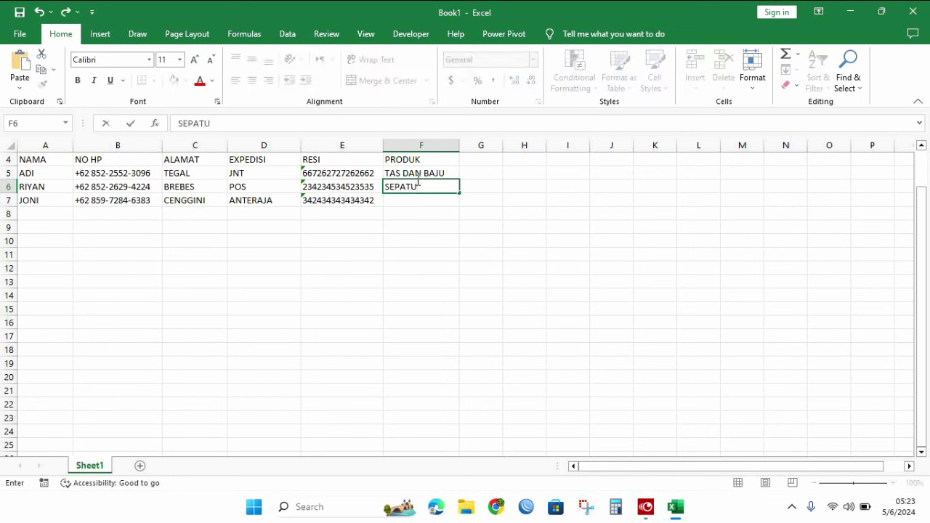
type(", BUKU")
left_click(422, 196)
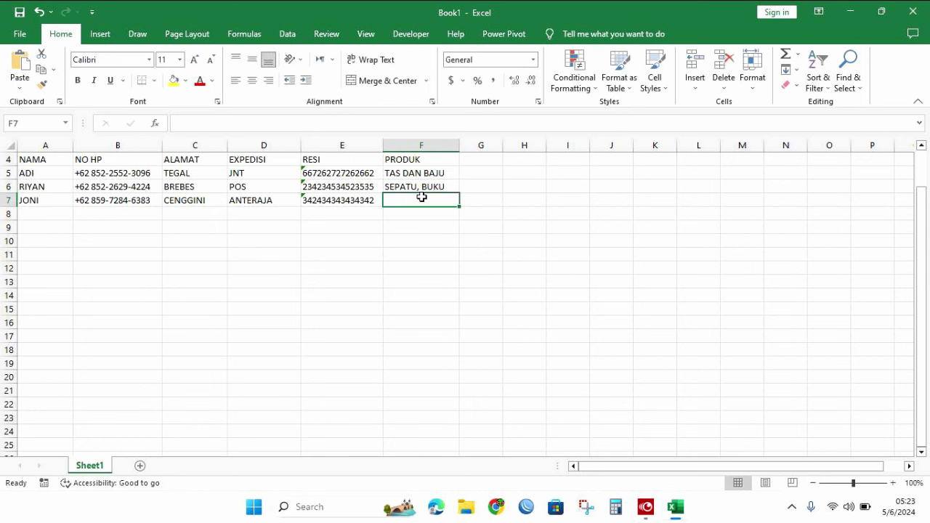
type("ALAT TU")
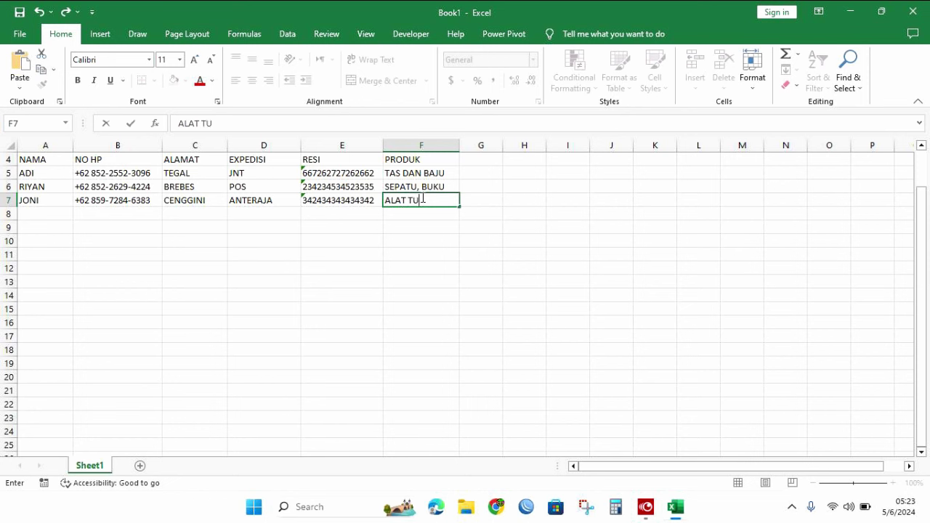
type("K")
key("BackSpace")
type("LI")
type("LIS")
left_click(524, 226)
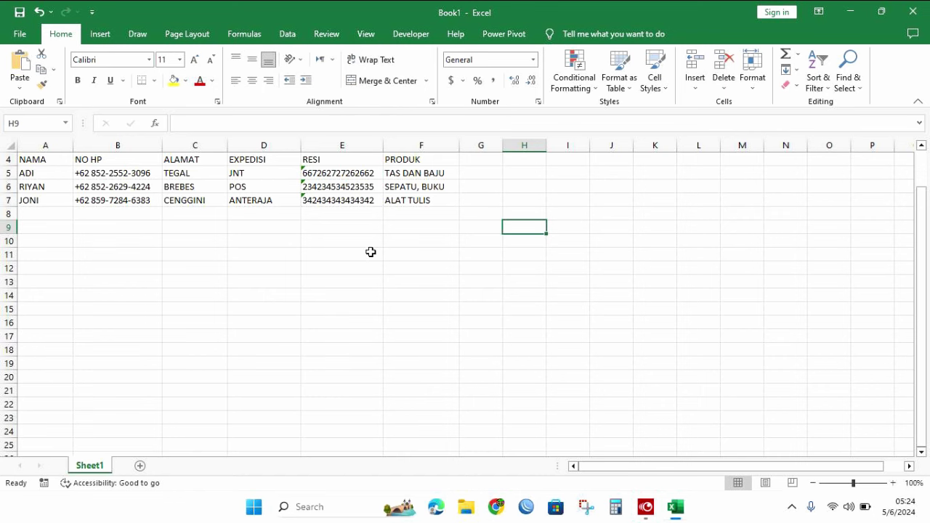
Save the workbook to the Documents folder as DATA PELANGGAN in CSV (Comma delimited) format
left_click(19, 34)
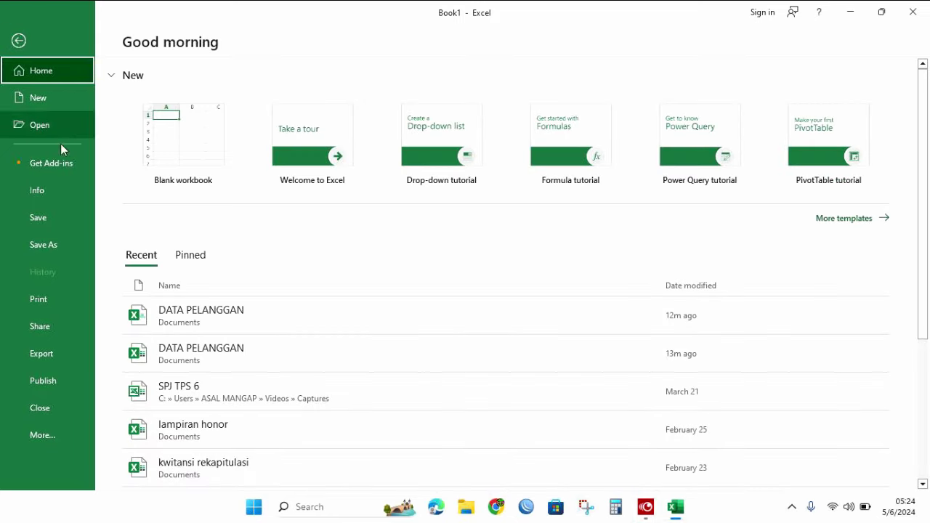
left_click(65, 242)
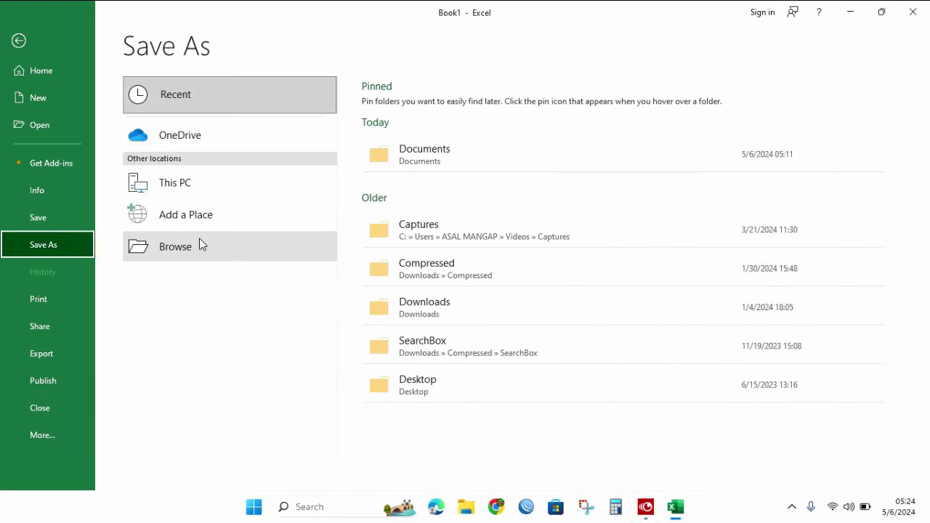
left_click(223, 236)
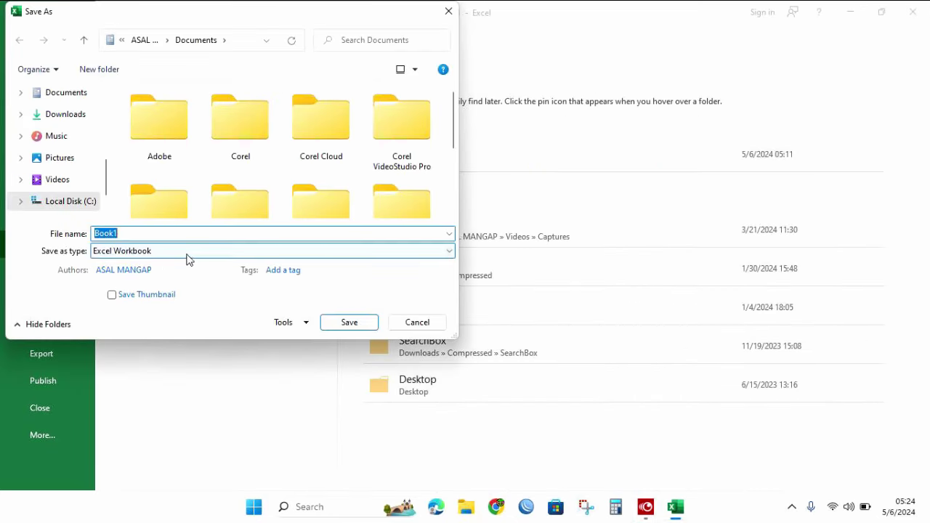
left_click(130, 257)
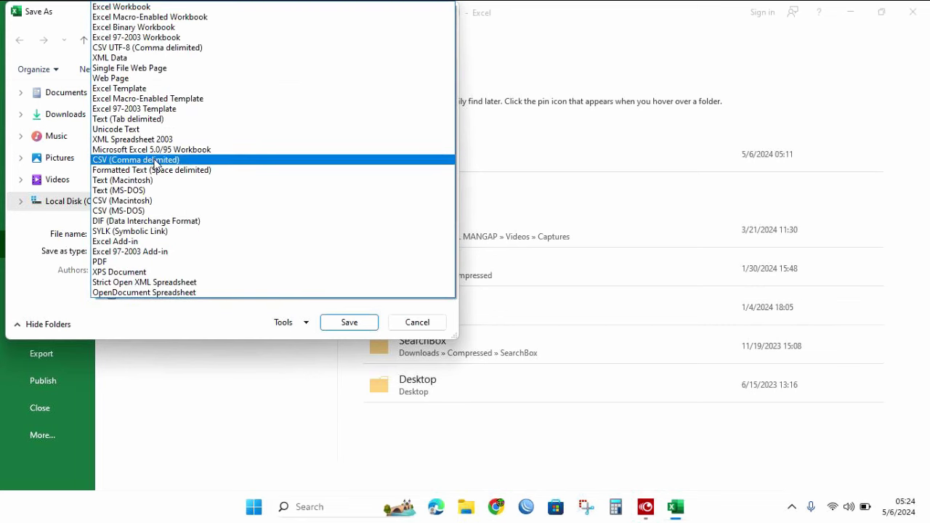
left_click(154, 160)
double_click(138, 234)
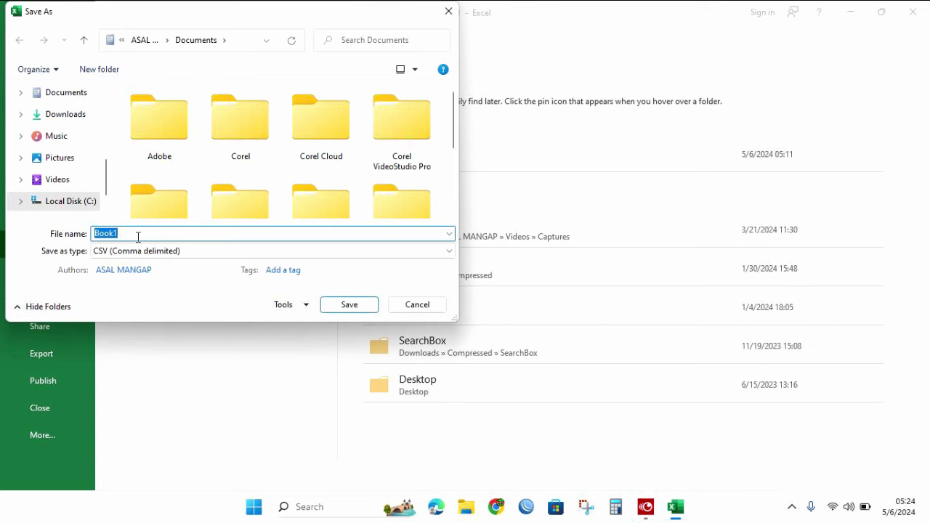
type("DATA PELANGGAN")
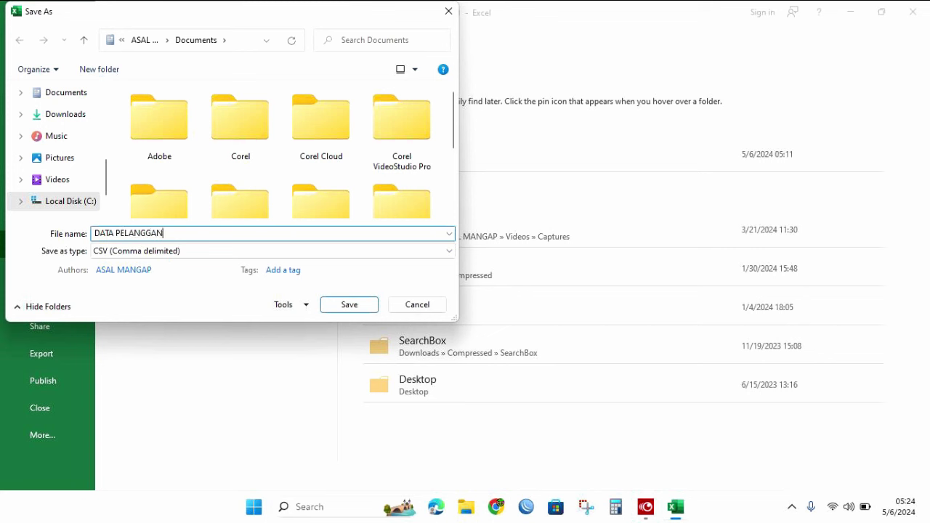
left_click(356, 309)
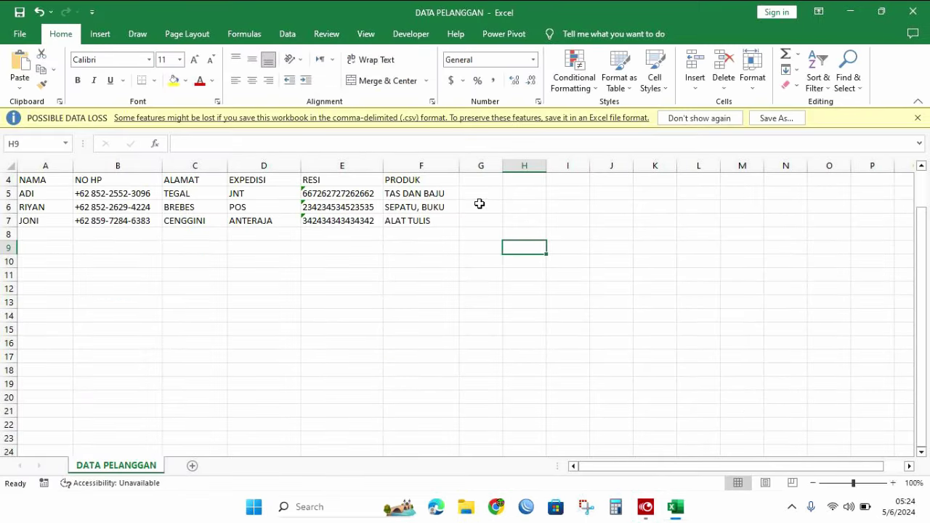
Minimize the workbook, switch to Chrome and open the rocketsend.io website
left_click(850, 12)
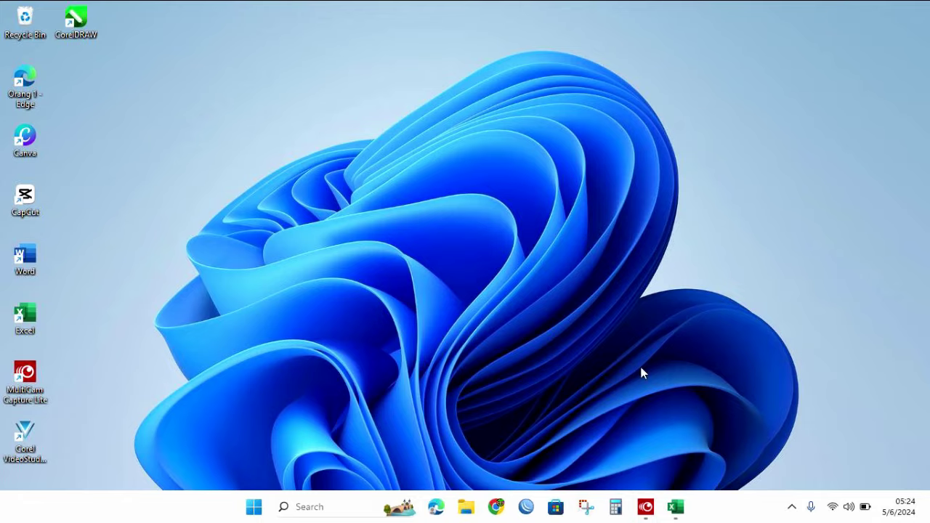
left_click(500, 510)
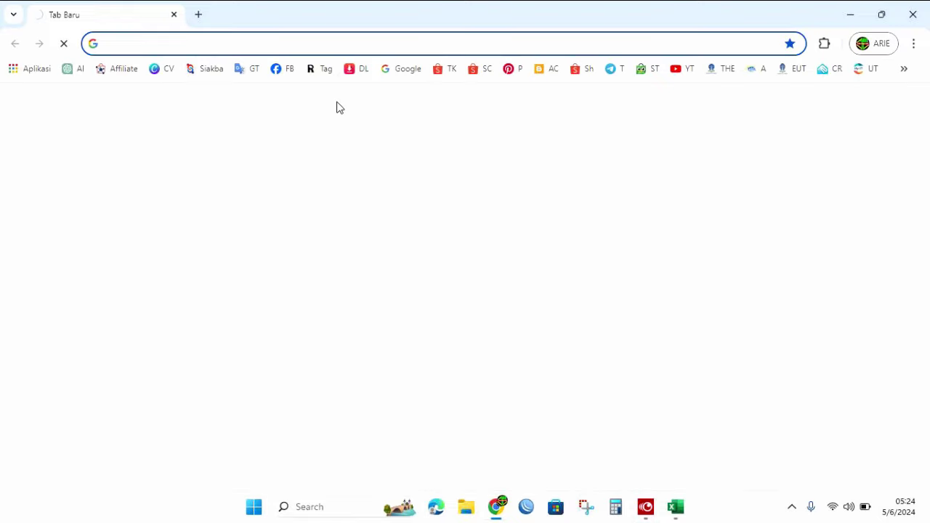
left_click(298, 45)
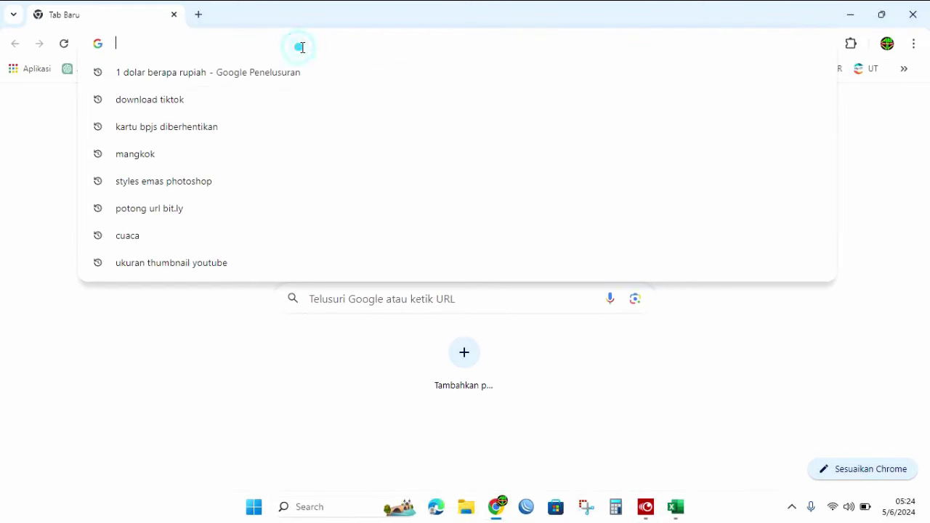
type("ROcketsend.io")
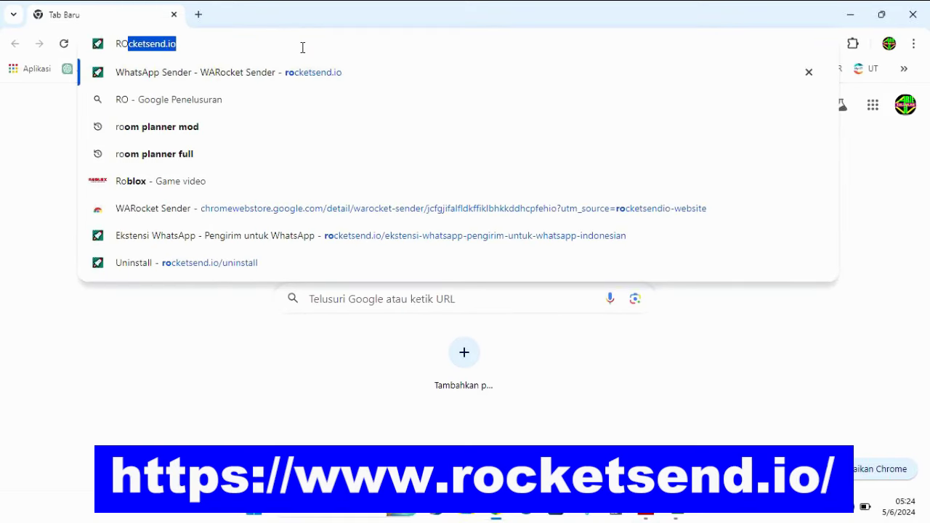
left_click(291, 74)
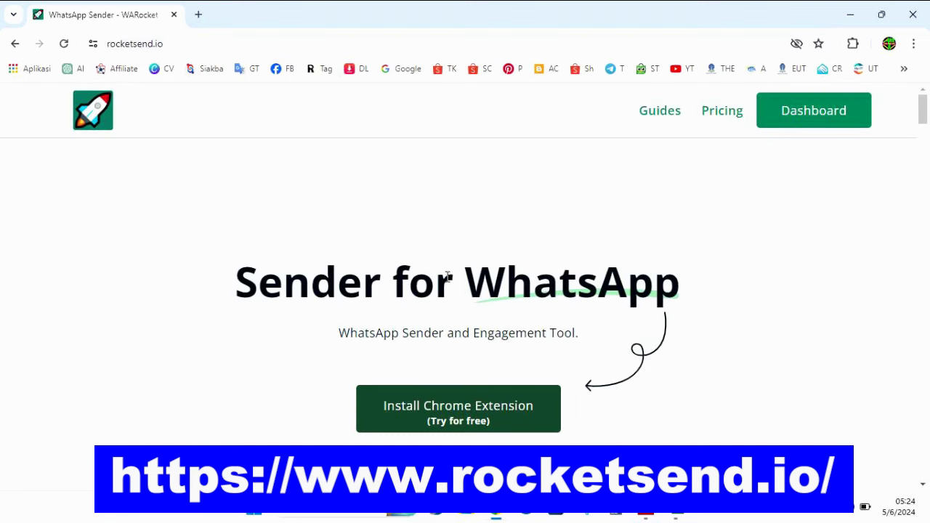
Install the WARocket Sender extension in Chrome through the site's Chrome Web Store link and approve adding it
scroll(565, 344, "down", 1)
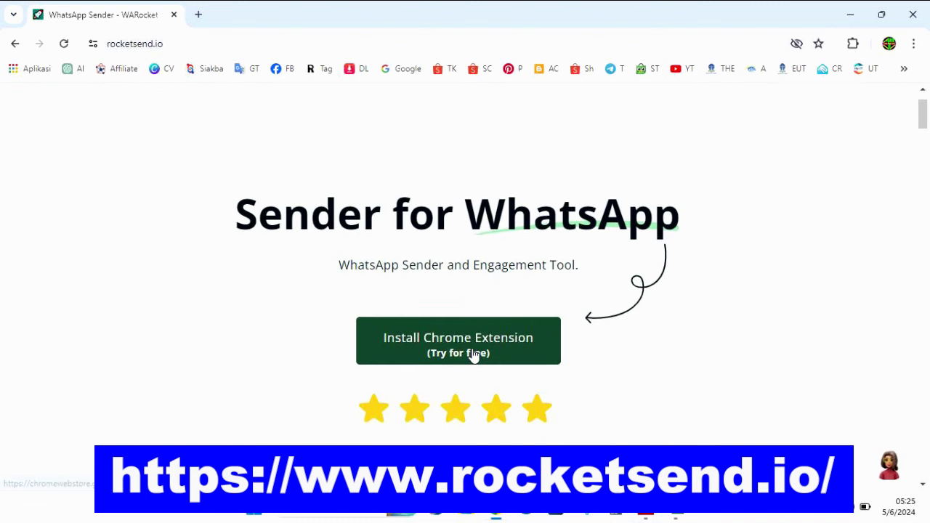
left_click(436, 356)
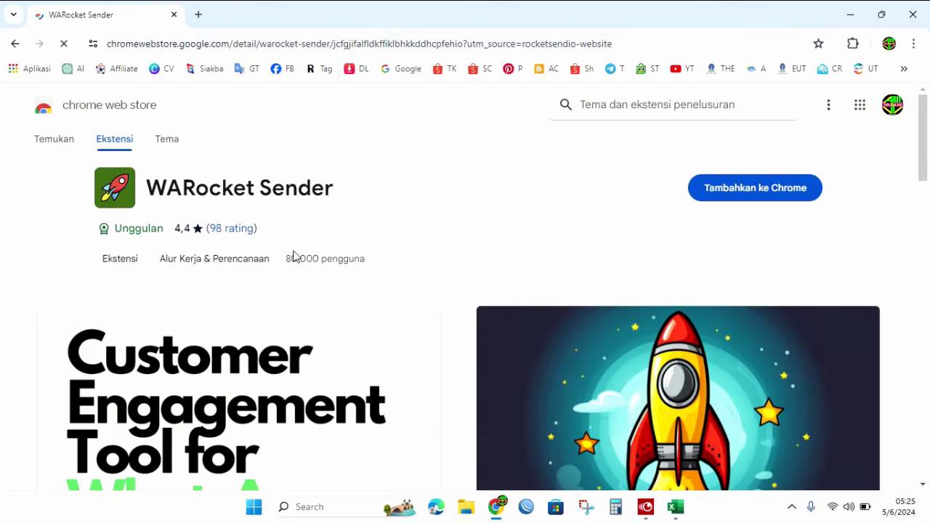
left_click(763, 180)
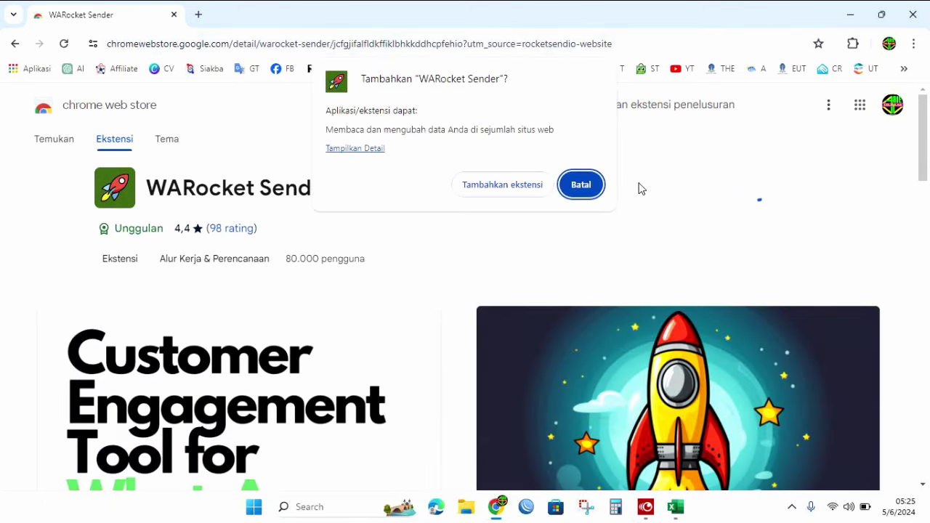
left_click(503, 190)
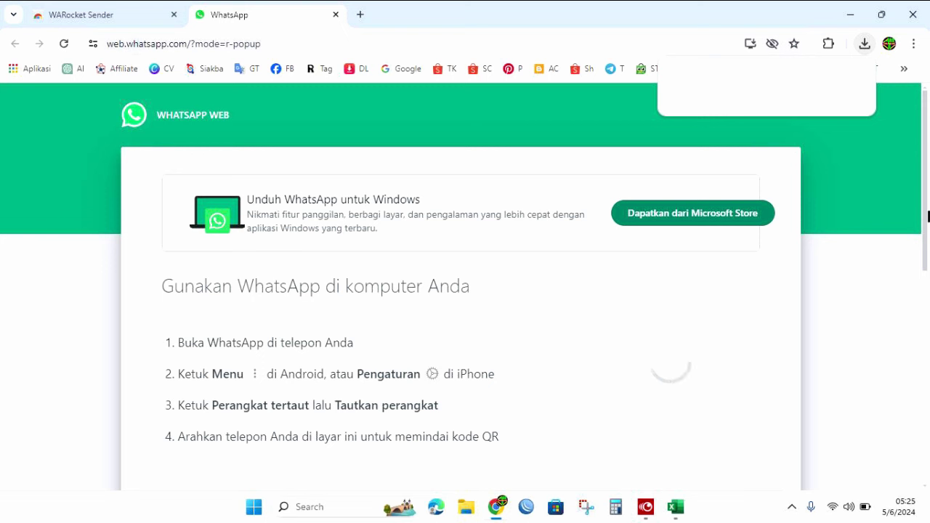
Dismiss the WARocket sender panel in WhatsApp Web and open the extension's Accessories options
scroll(872, 248, "down", 1)
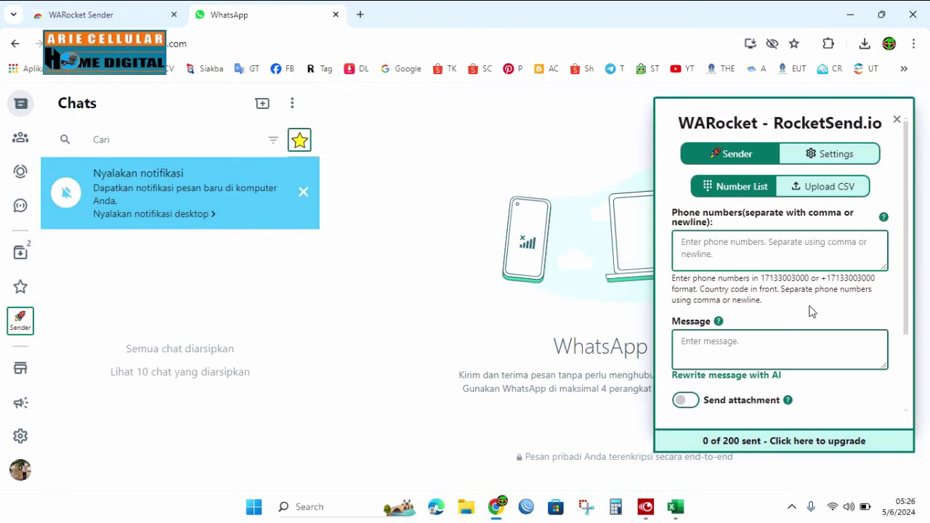
left_click(898, 122)
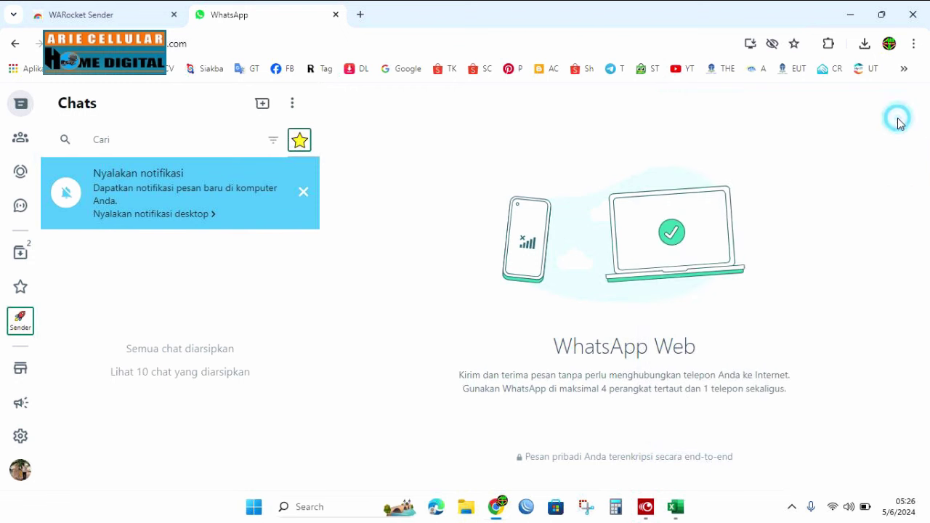
left_click(300, 141)
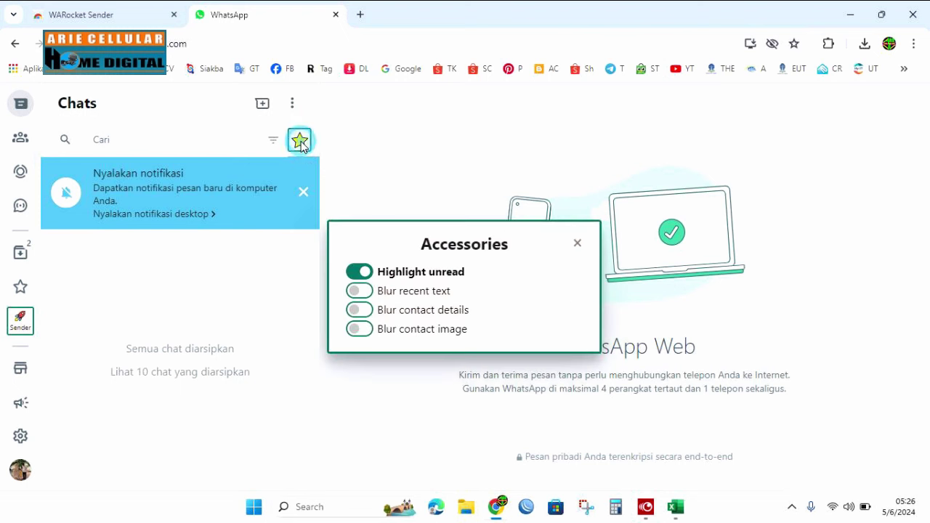